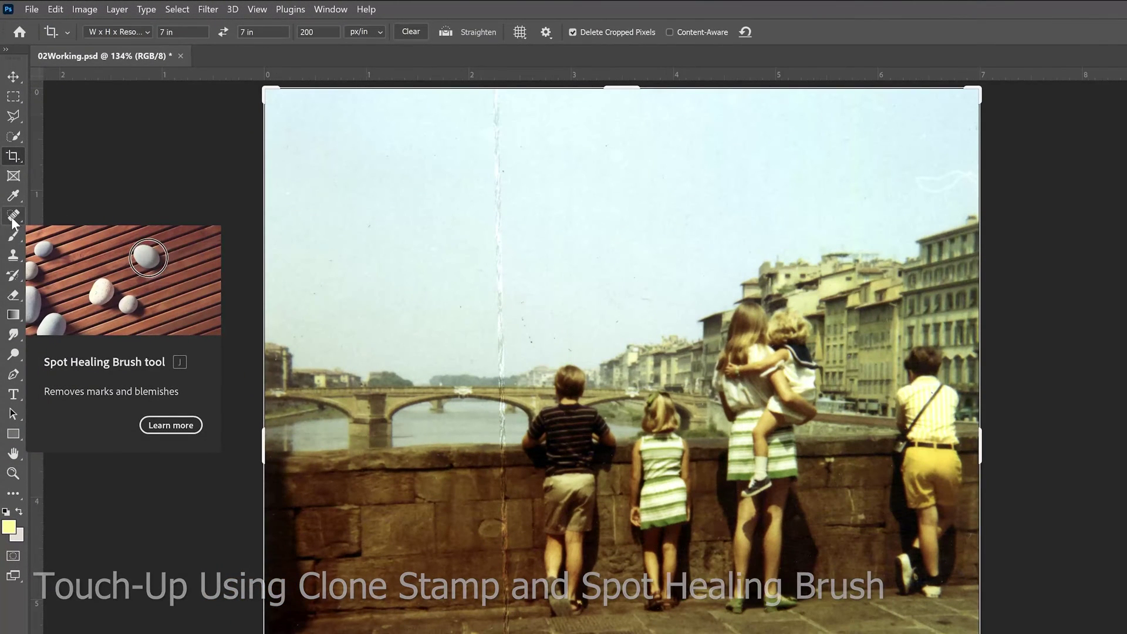
Select the healing brush tool group in the toolbar
left_click(12, 208)
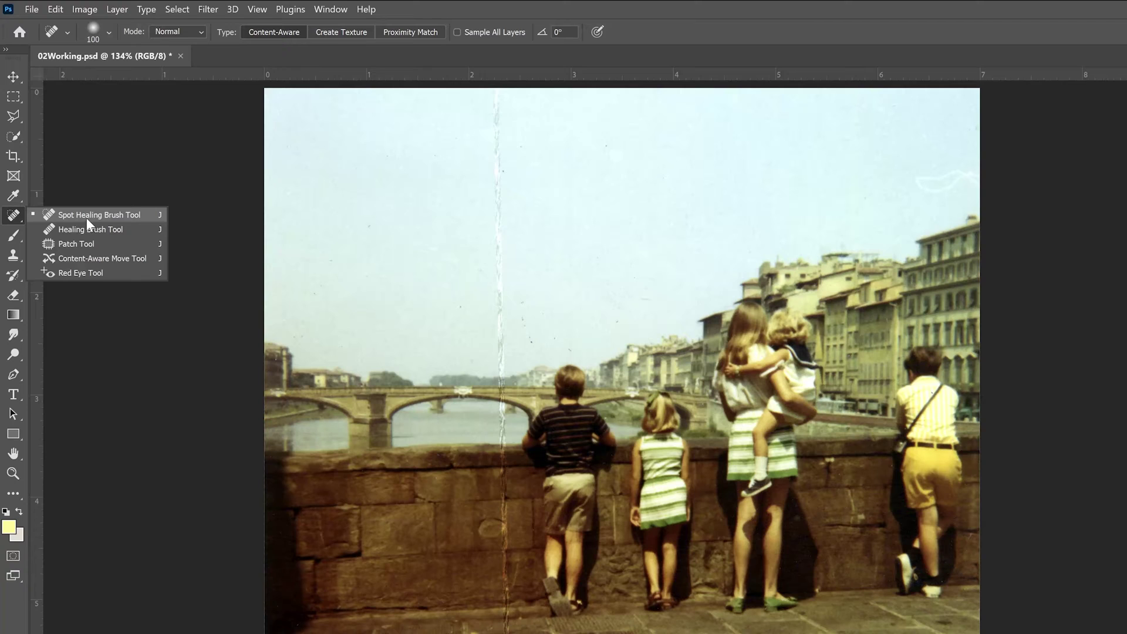
Choose the Spot Healing Brush and view the speckled upper sky at 200% zoom
left_click(86, 217)
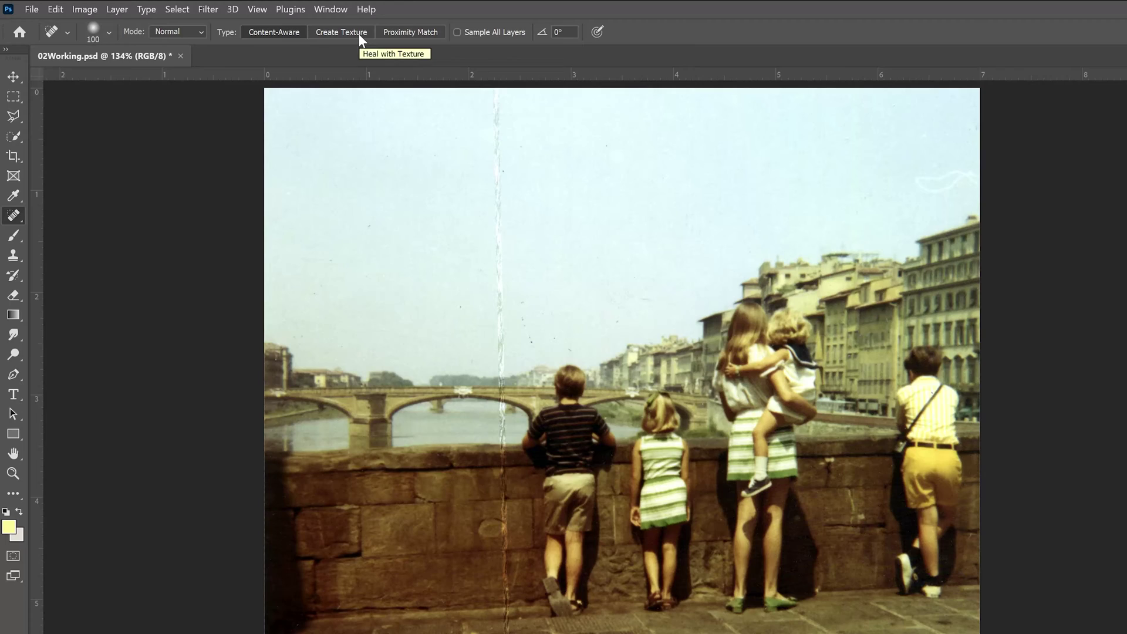
key("ctrl+plus")
key("ctrl+plus")
key("ctrl+plus")
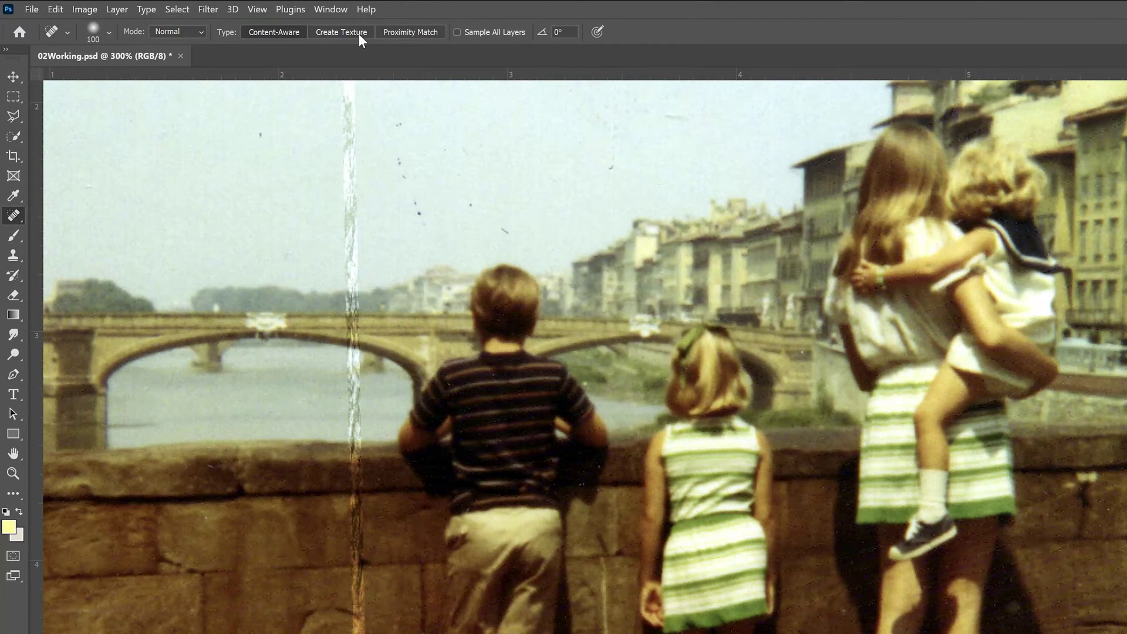
key("ctrl+minus")
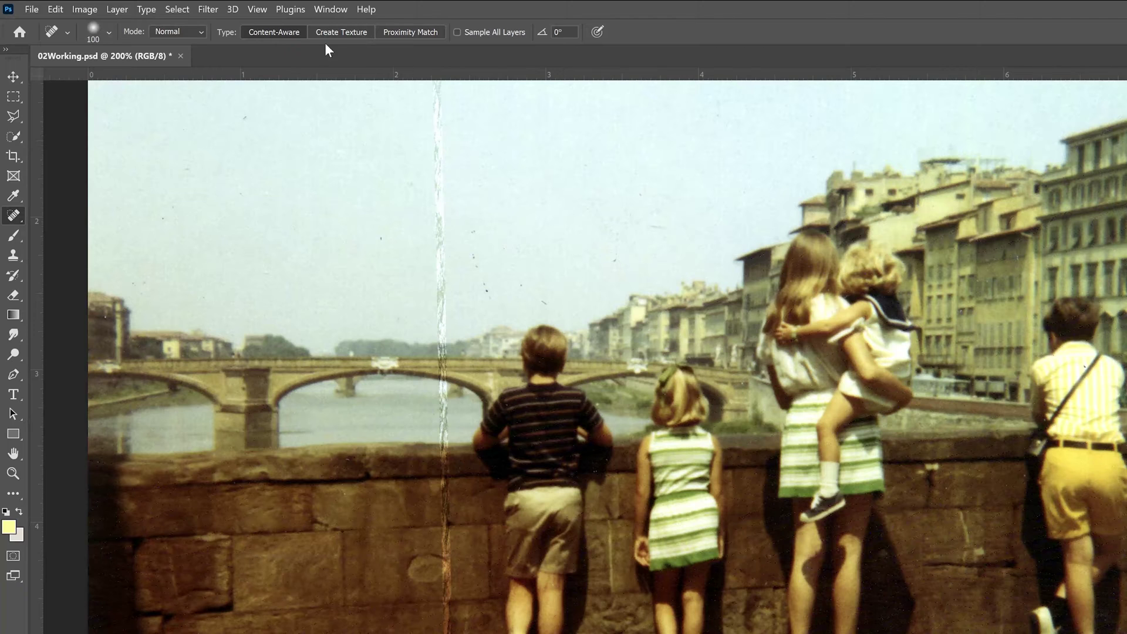
left_click_drag(772, 211, 687, 389)
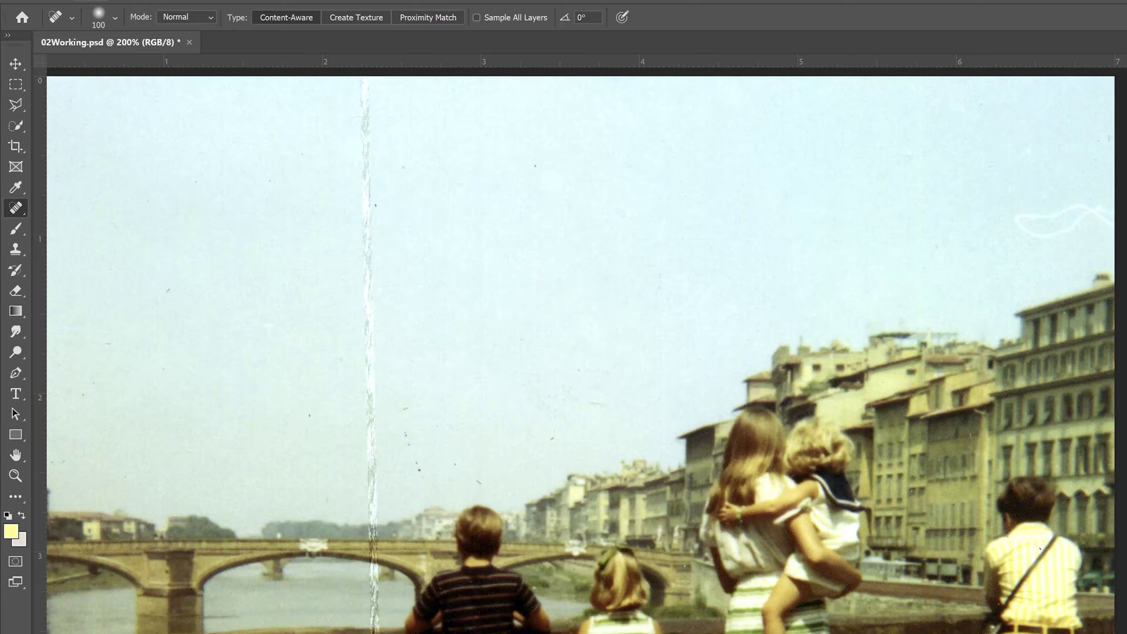
Give the Spot Healing Brush a 25 px tip with 100% hardness
left_click(112, 17)
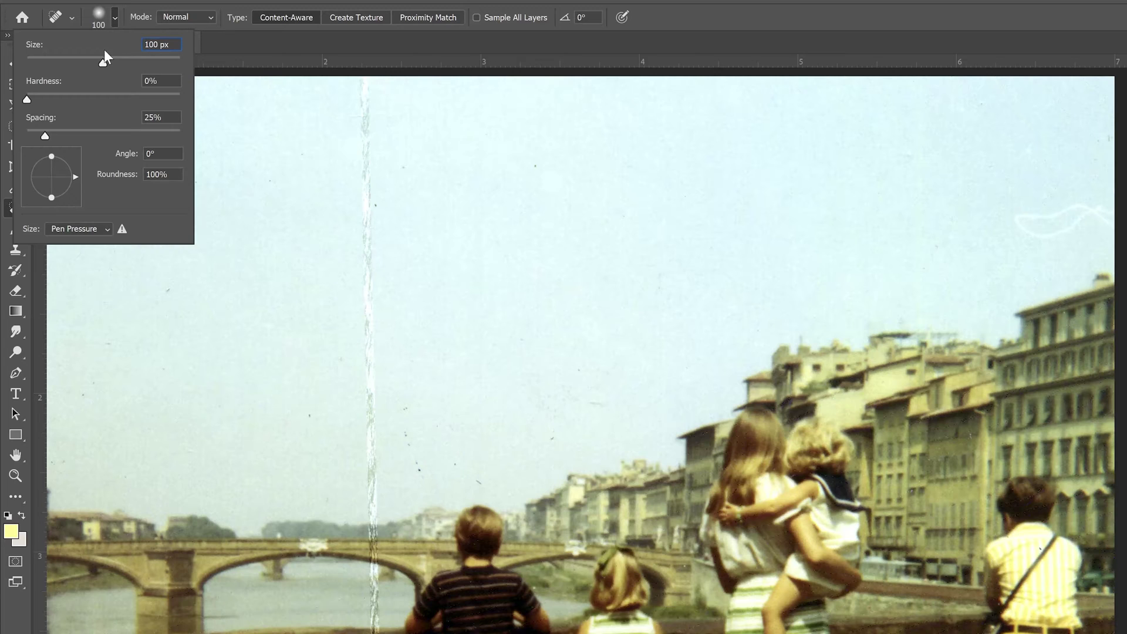
left_click(125, 47)
type("25")
left_click_drag(31, 99, 301, 92)
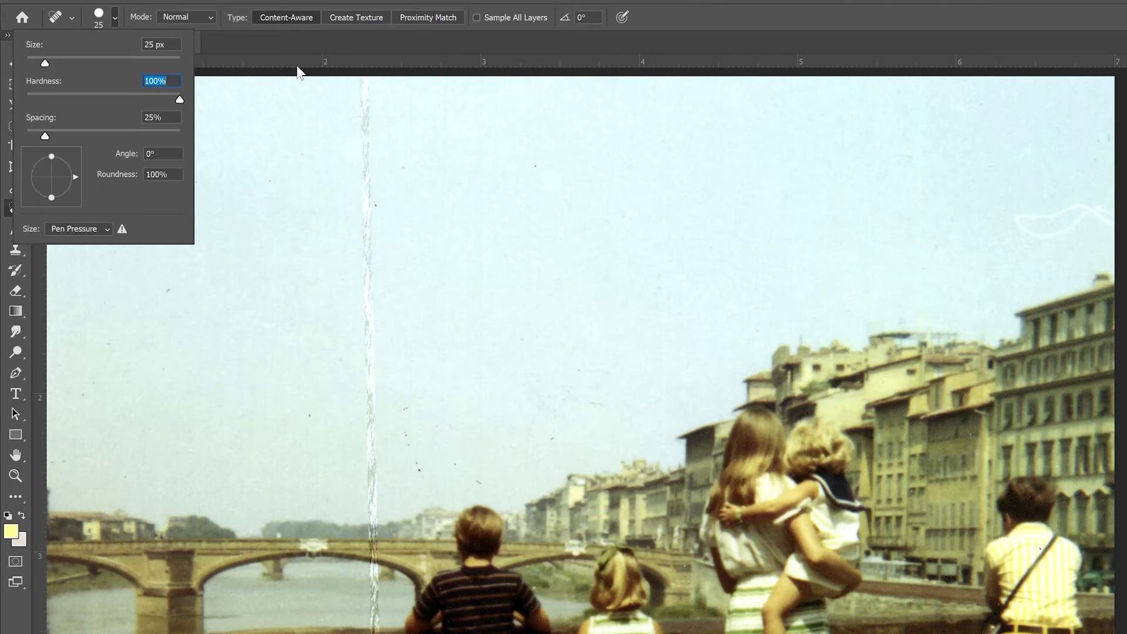
left_click(113, 22)
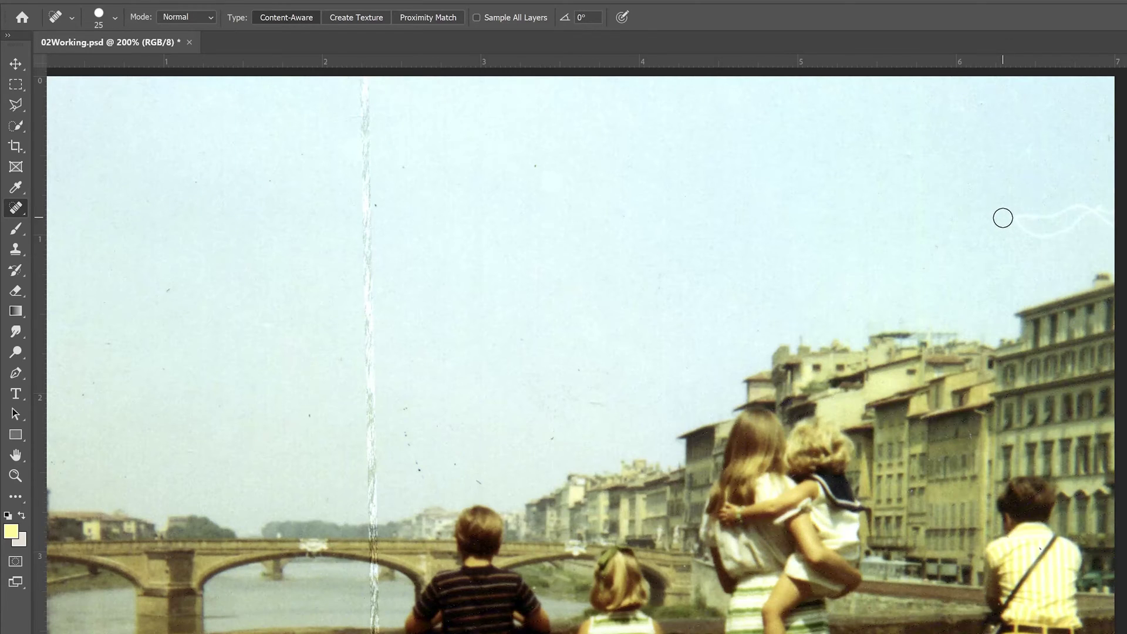
Heal the white sky scratch, reverting a bad stroke in History and repainting it
mouse_move(1011, 216)
left_mouse_down()
mouse_move(1124, 221)
mouse_move(1093, 208)
mouse_move(1014, 228)
mouse_move(1081, 220)
mouse_move(1119, 236)
left_mouse_up()
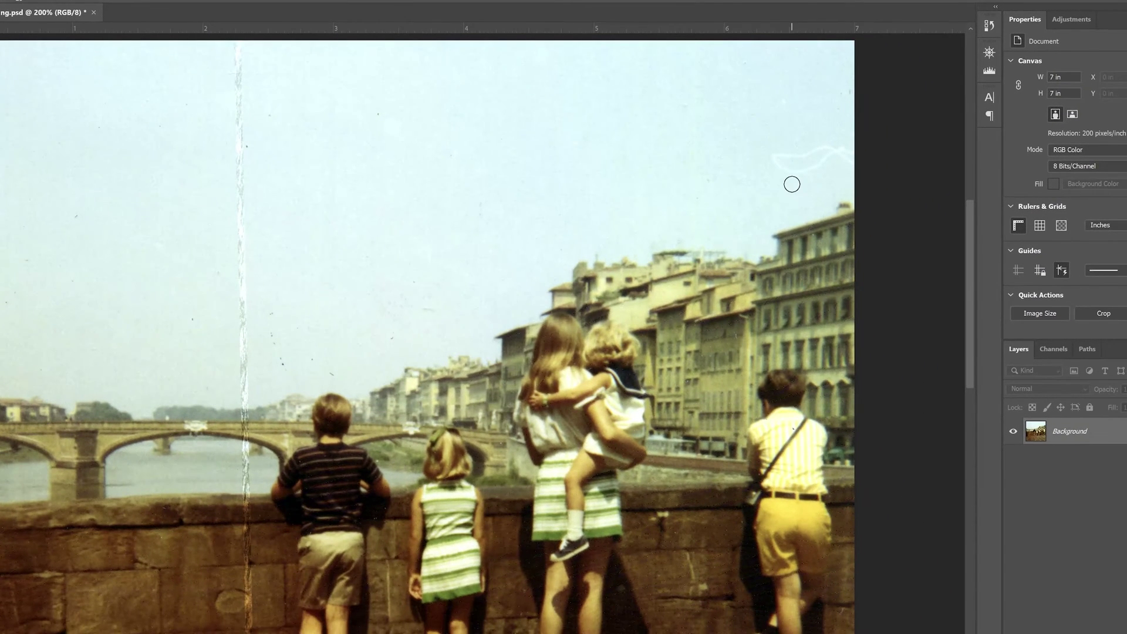
mouse_move(762, 179)
left_mouse_down()
mouse_move(763, 217)
mouse_move(836, 202)
mouse_move(860, 212)
mouse_move(796, 175)
mouse_move(857, 176)
mouse_move(775, 155)
mouse_move(860, 154)
mouse_move(870, 168)
left_mouse_up()
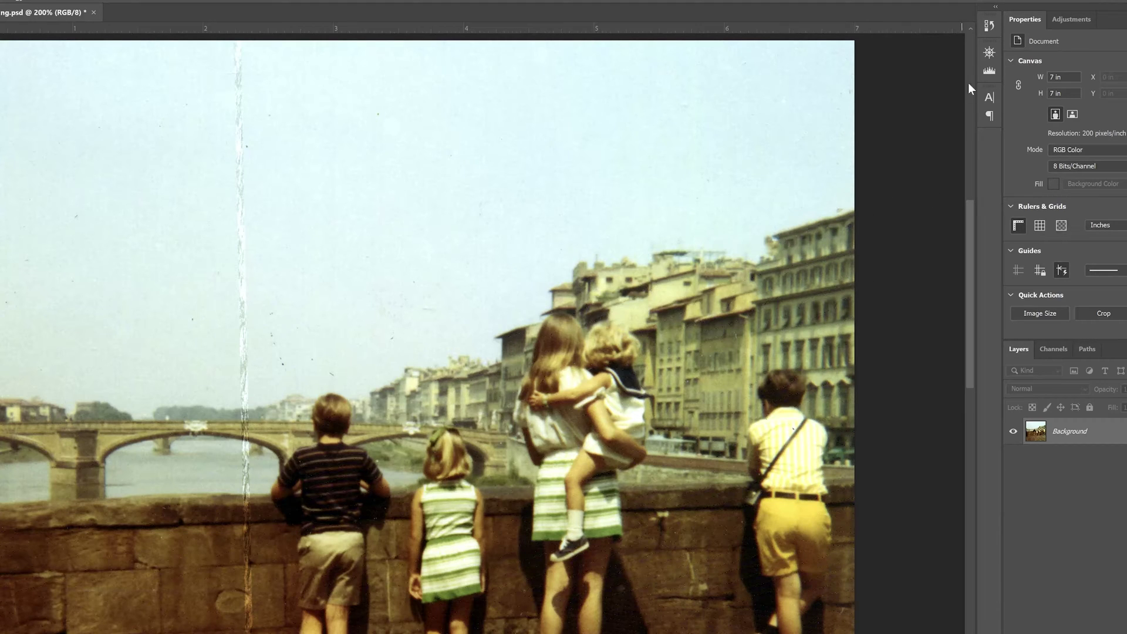
left_click(988, 27)
left_click(878, 289)
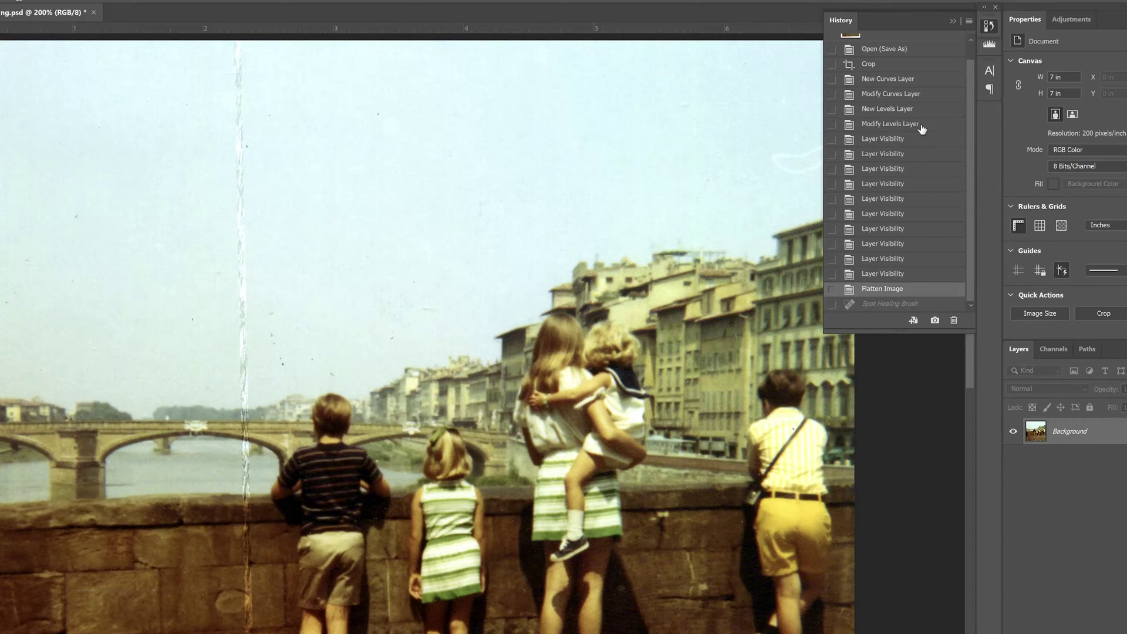
left_click(954, 22)
mouse_move(808, 173)
left_mouse_down()
mouse_move(835, 149)
mouse_move(863, 162)
mouse_move(768, 156)
mouse_move(801, 170)
mouse_move(799, 155)
mouse_move(845, 154)
mouse_move(873, 176)
left_mouse_up()
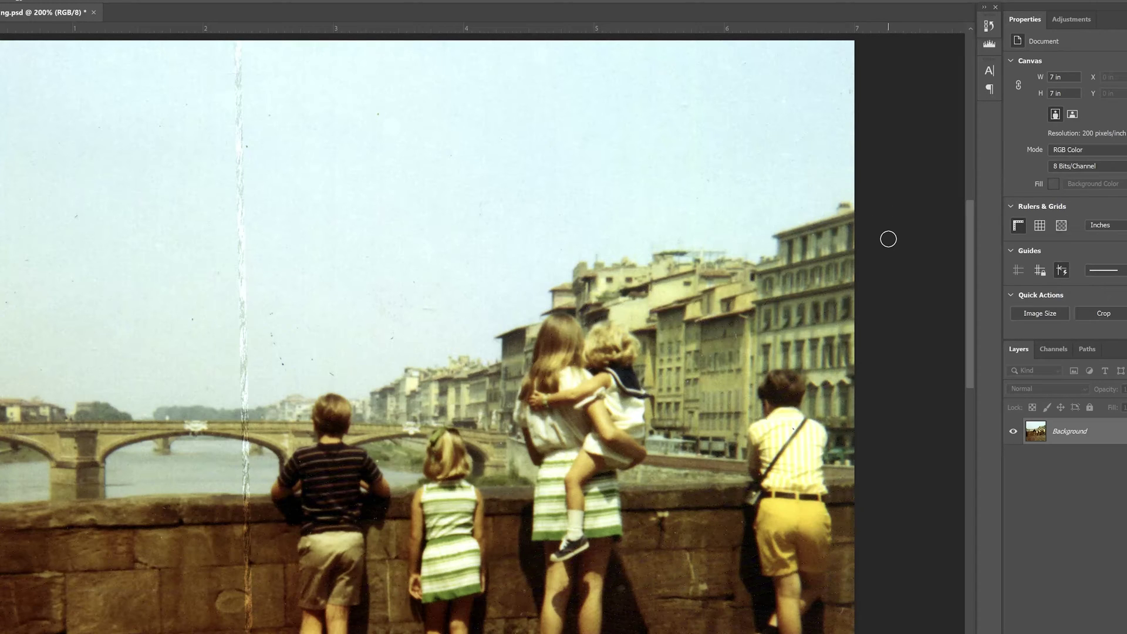
Save the document, then select the far-right boy with the Object Selection Tool
key("ctrl+0")
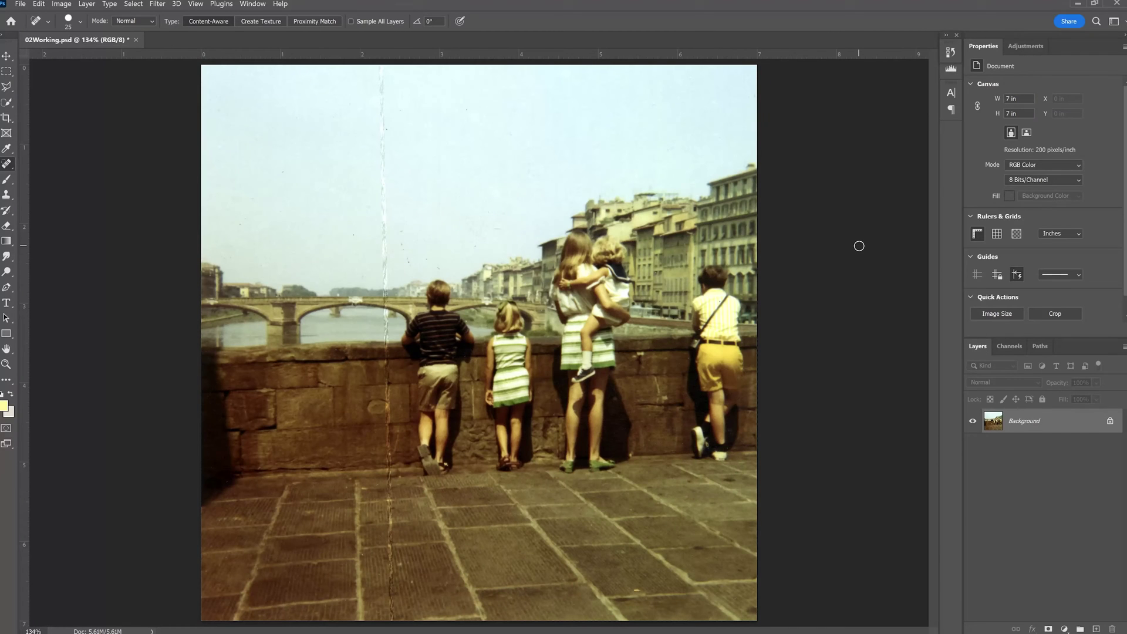
key("ctrl+s")
left_click(6, 102)
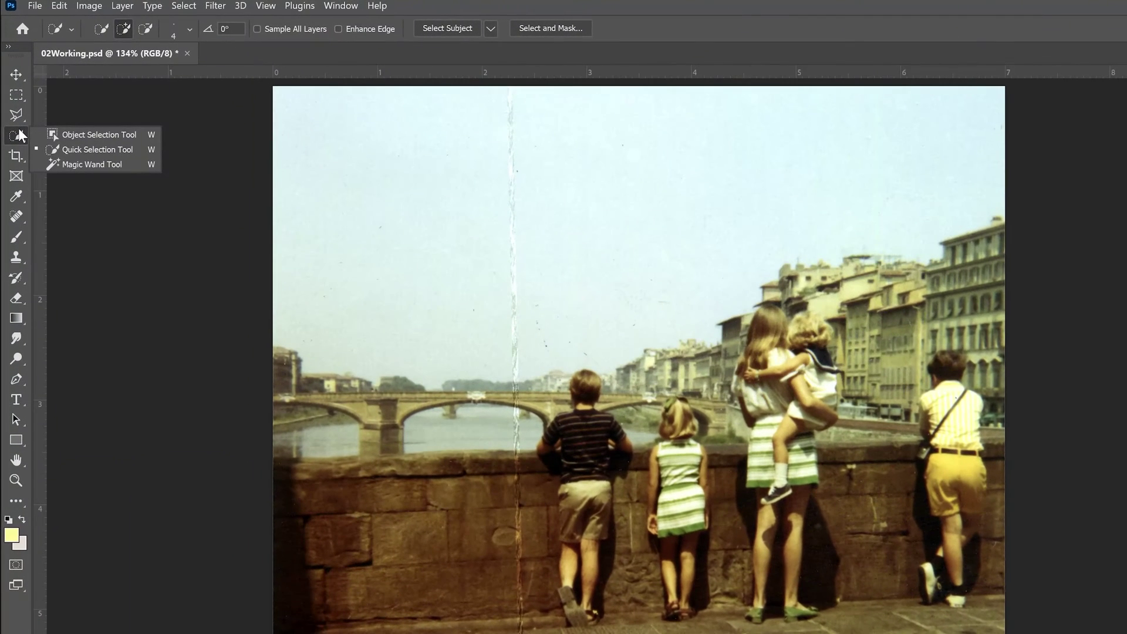
left_click(86, 136)
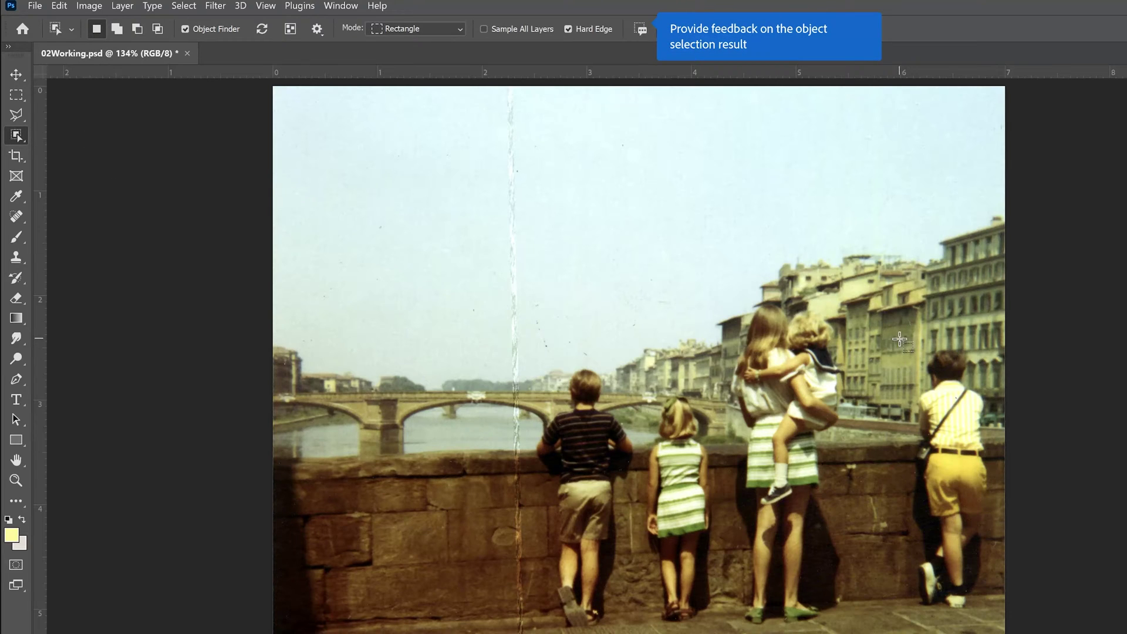
left_click_drag(893, 338, 1001, 616)
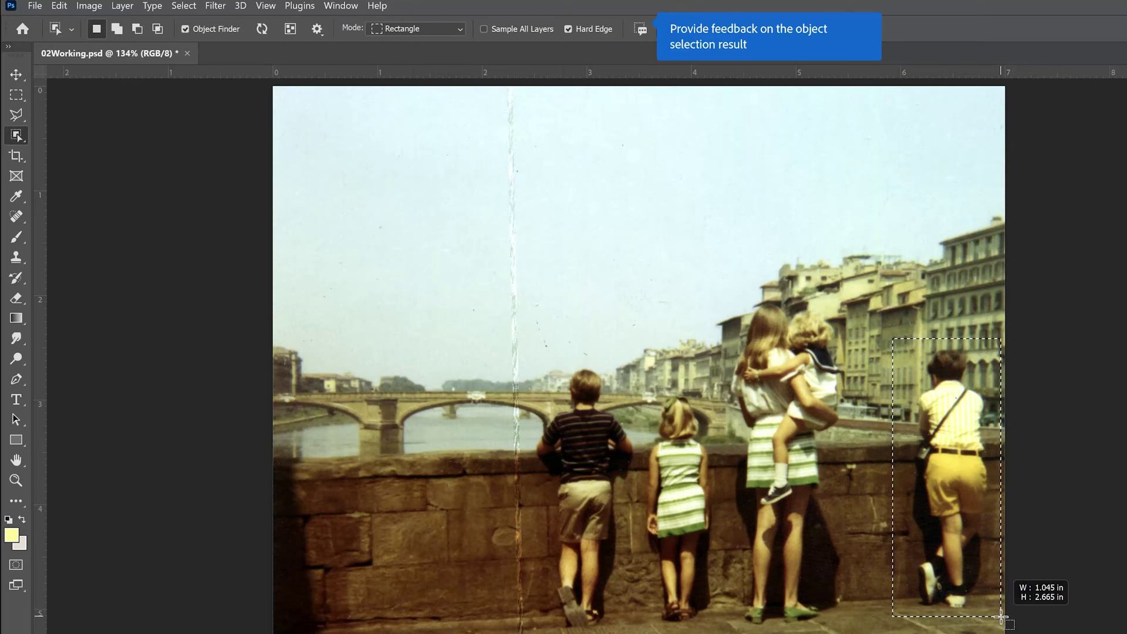
left_click_drag(1001, 617, 998, 615)
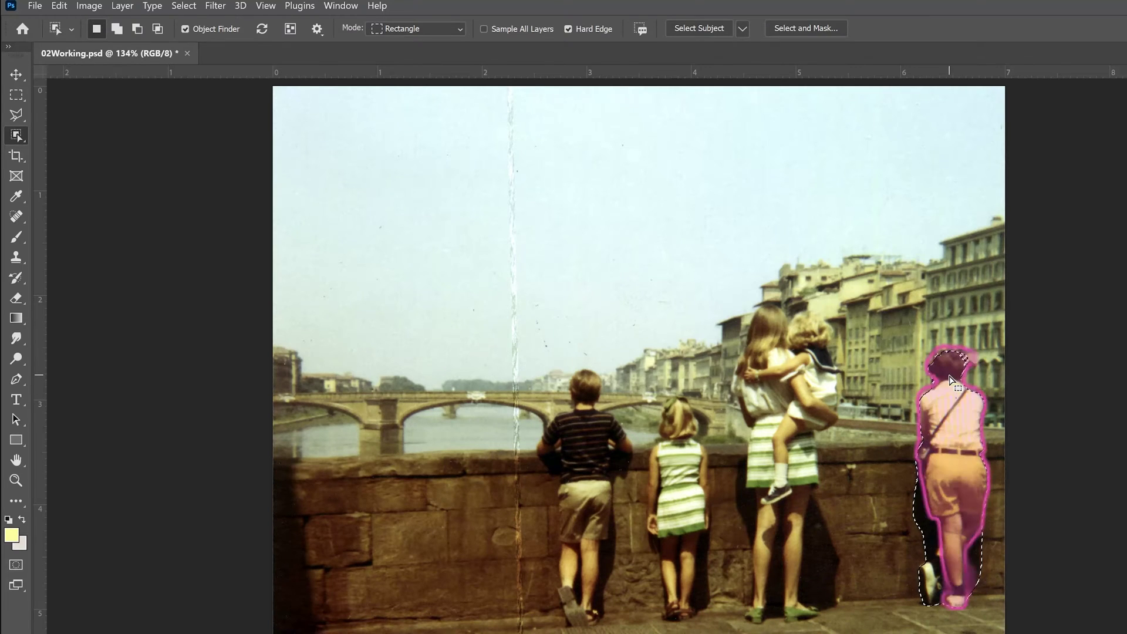
Expand the boy's selection by 2 pixels with Select > Modify > Expand
left_click(183, 6)
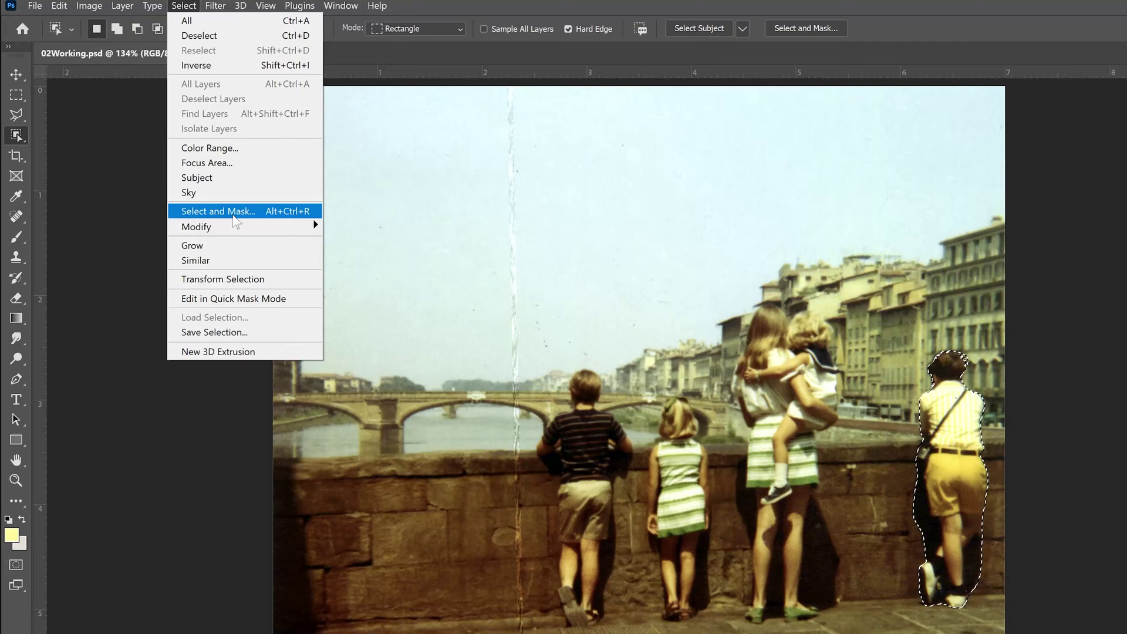
mouse_move(236, 228)
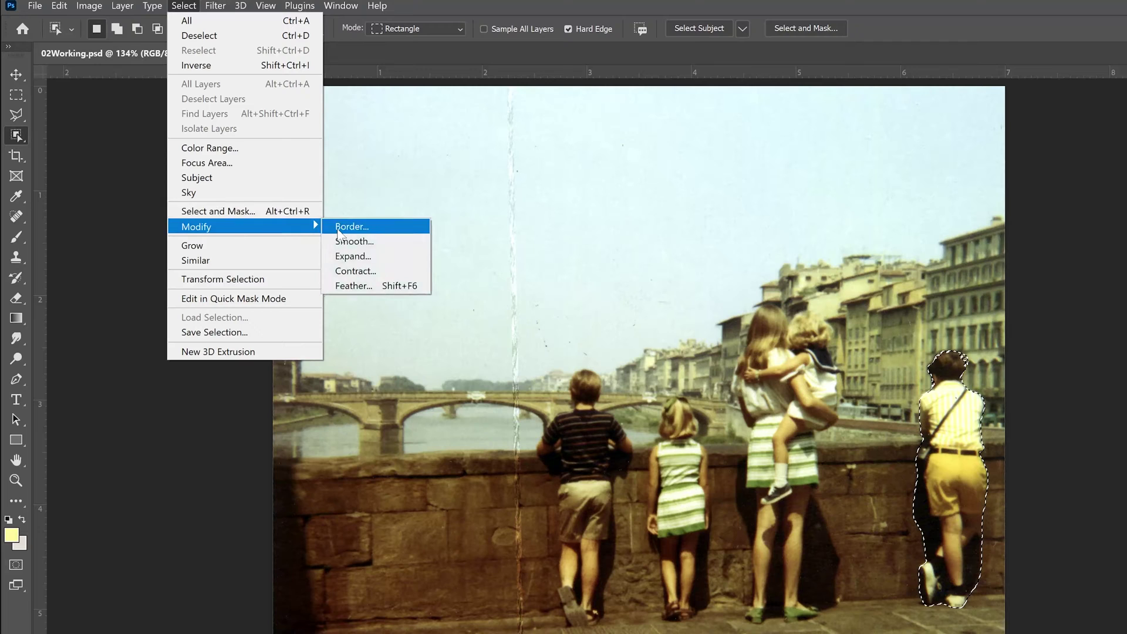
left_click(385, 258)
type("2")
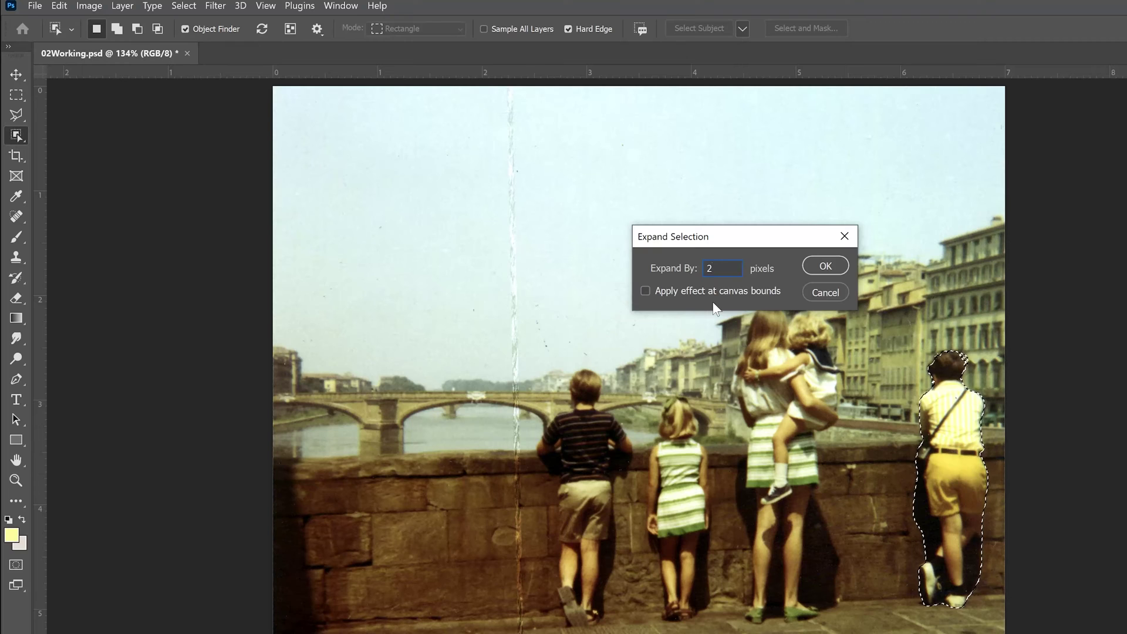
left_click(825, 266)
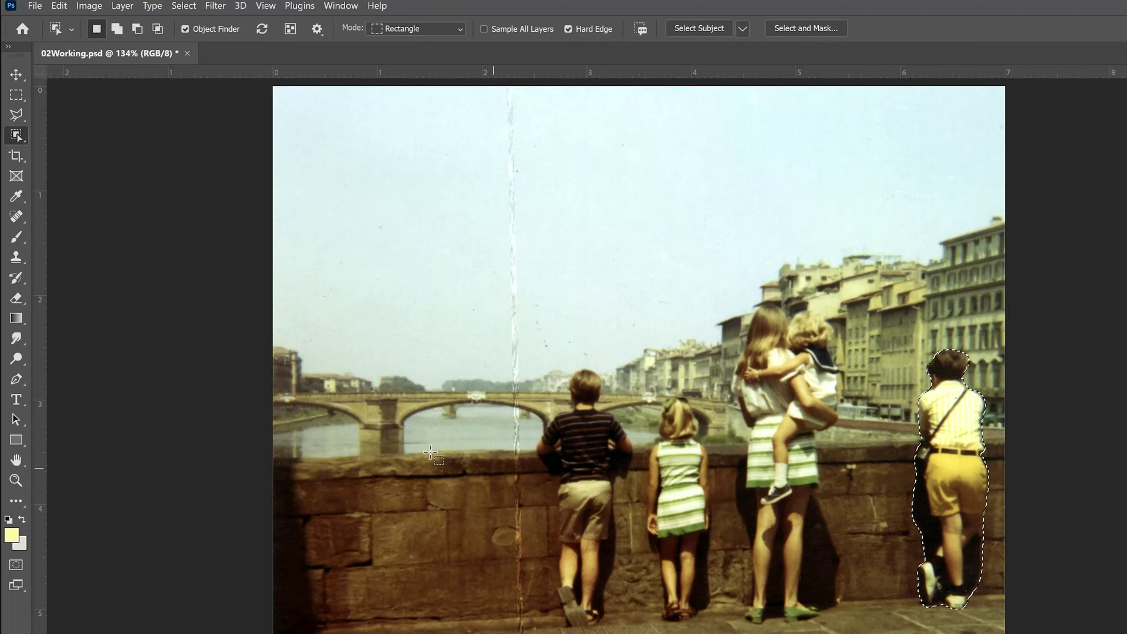
left_click(15, 217)
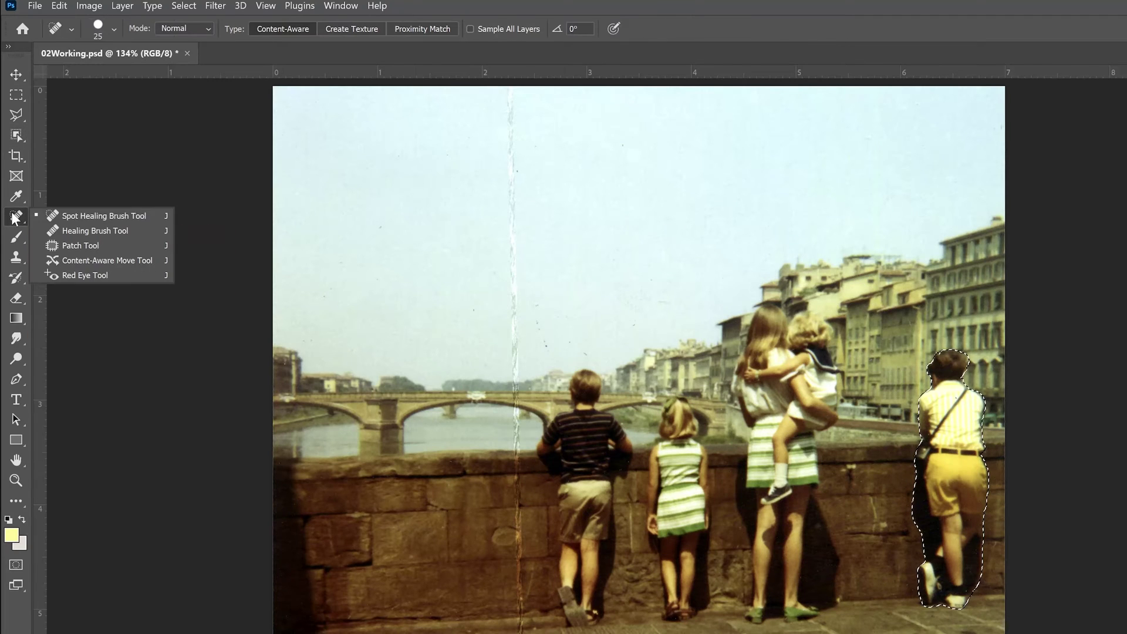
With the Patch tool on Source, drag the boy's selection left onto clean wall
left_click(104, 246)
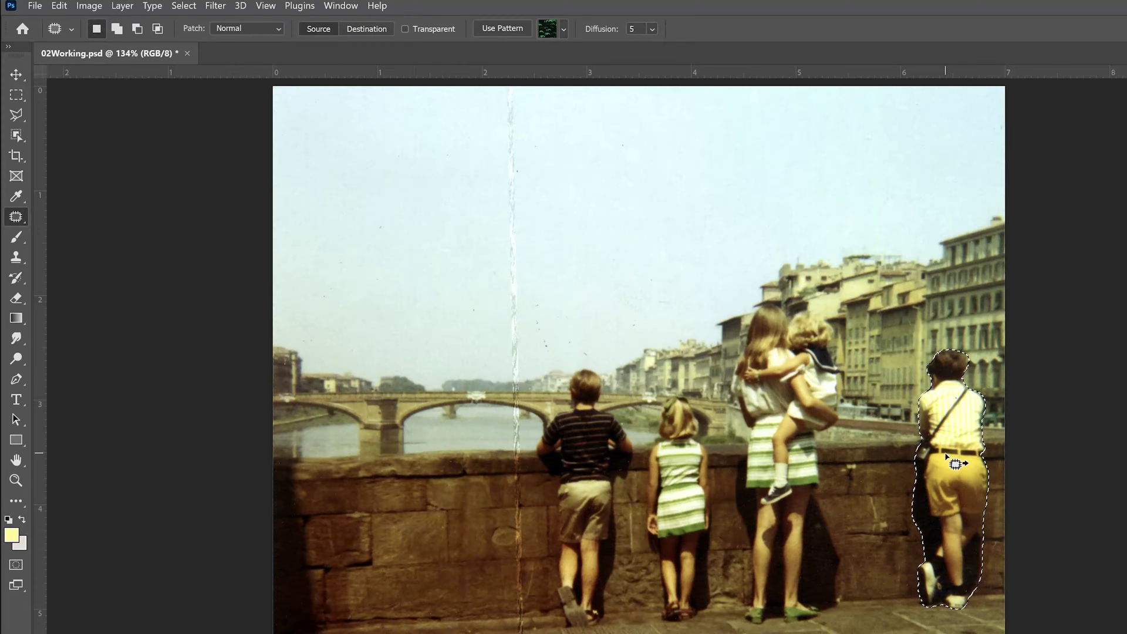
left_click_drag(946, 454, 877, 453)
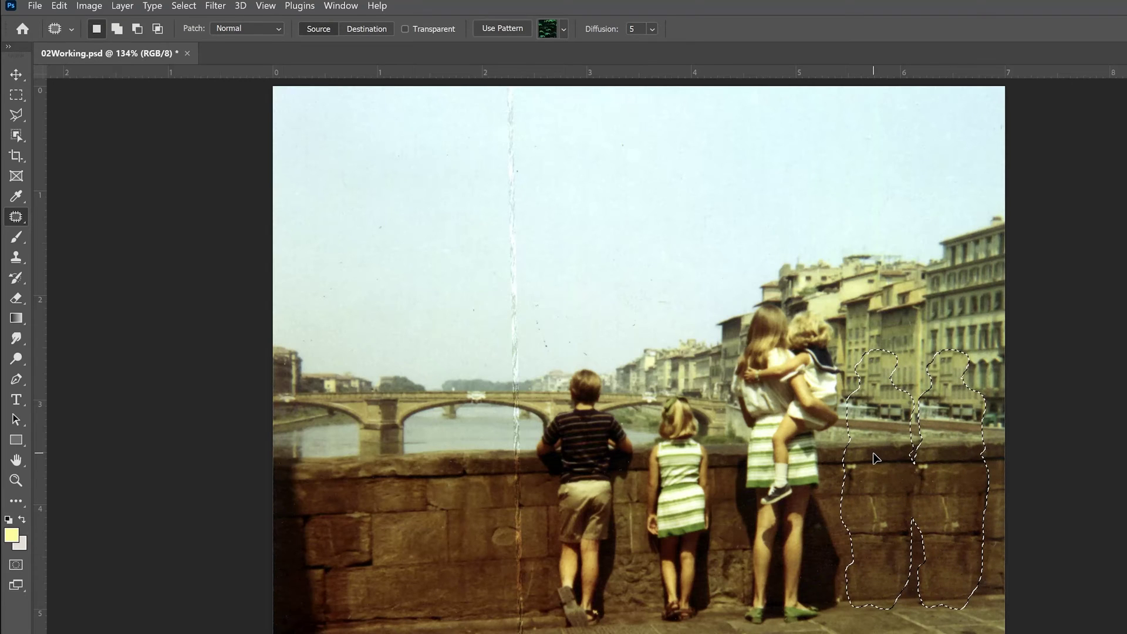
left_click_drag(876, 458, 874, 458)
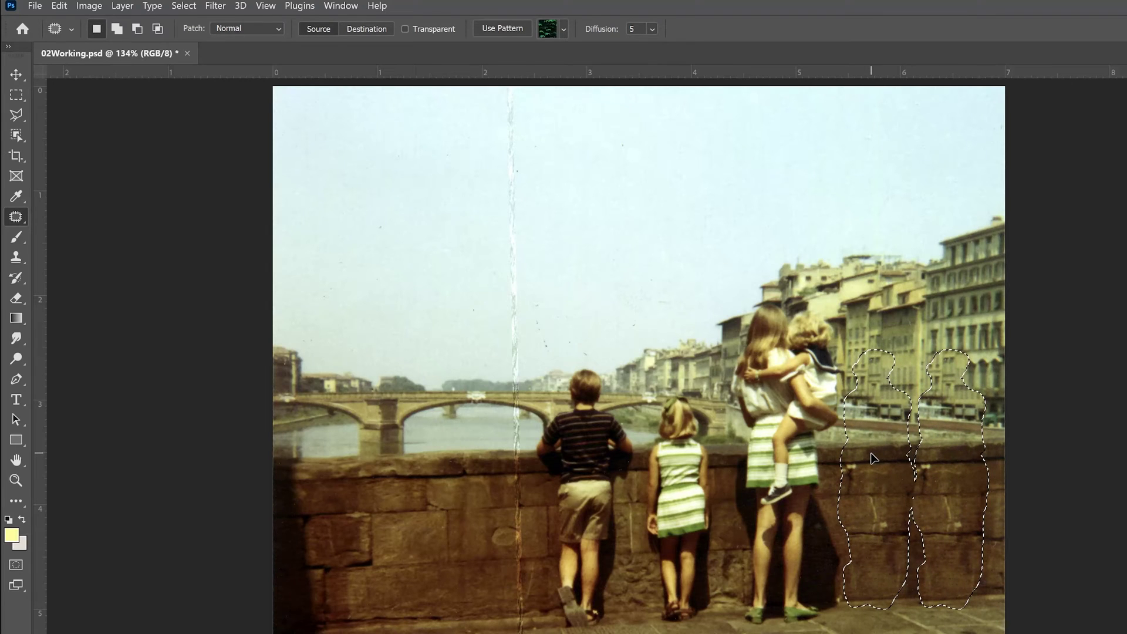
left_click_drag(873, 458, 868, 457)
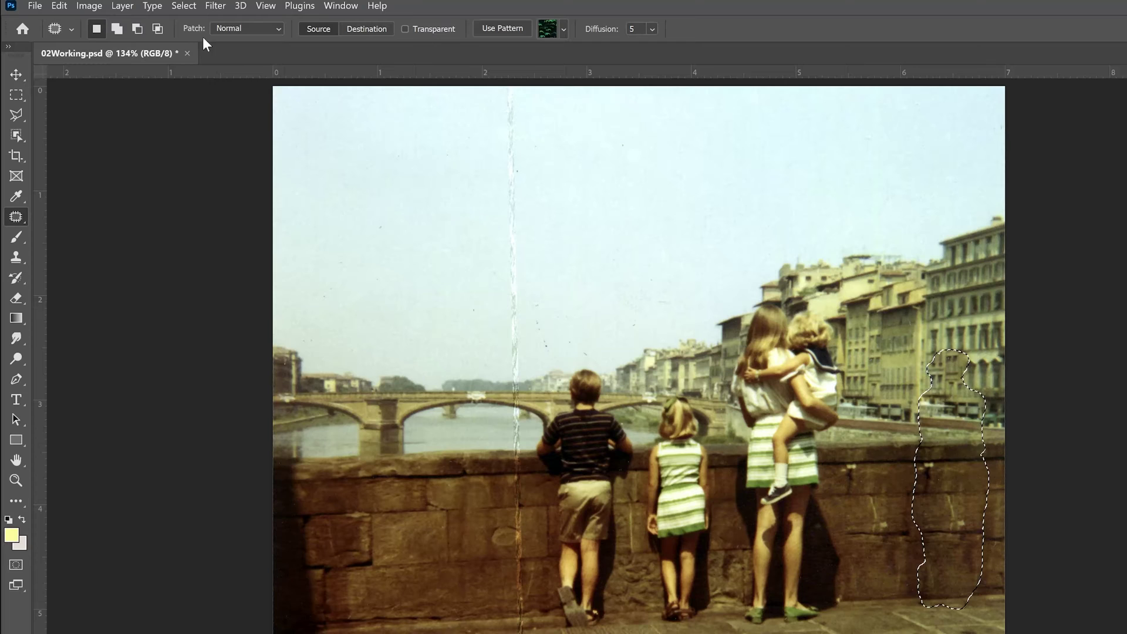
Deselect the patched area with Select > Deselect
left_click(185, 7)
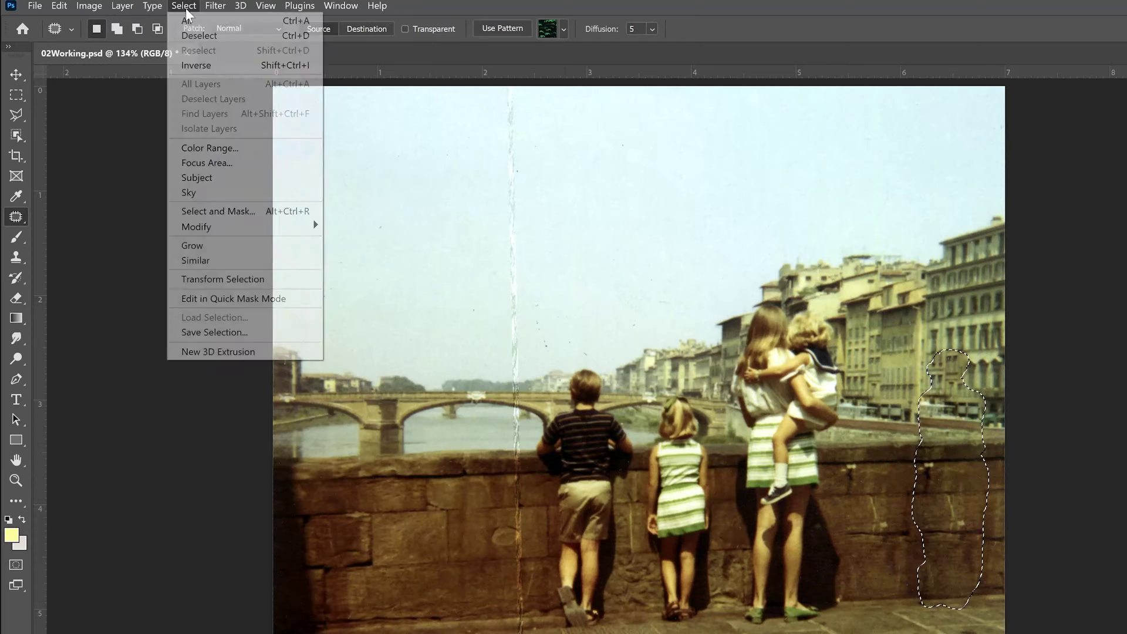
left_click(225, 36)
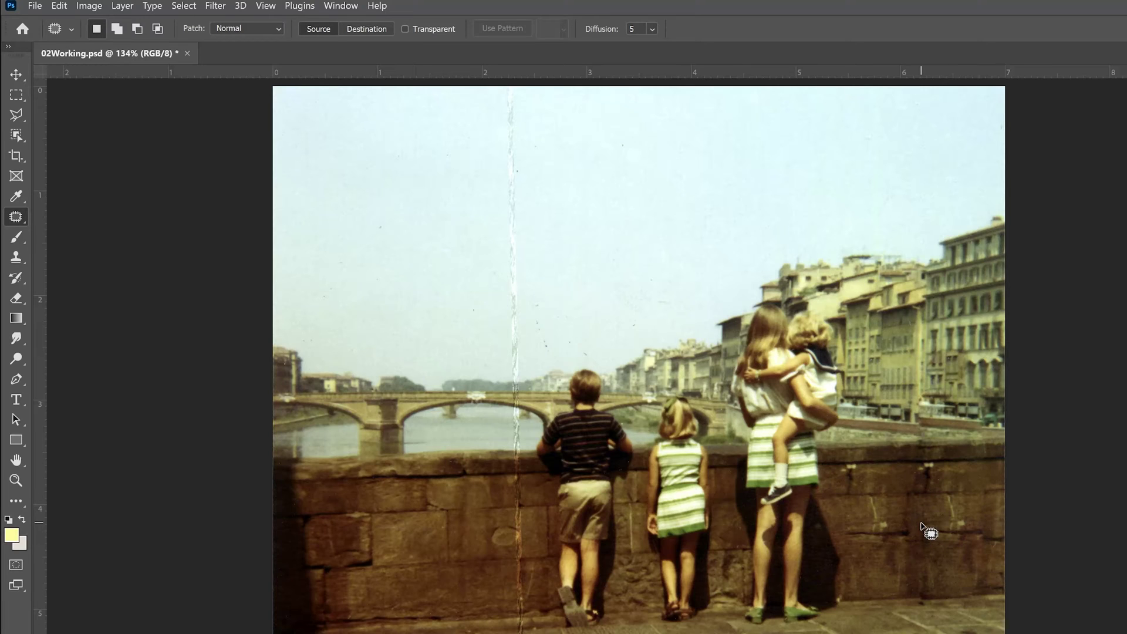
right_click(16, 216)
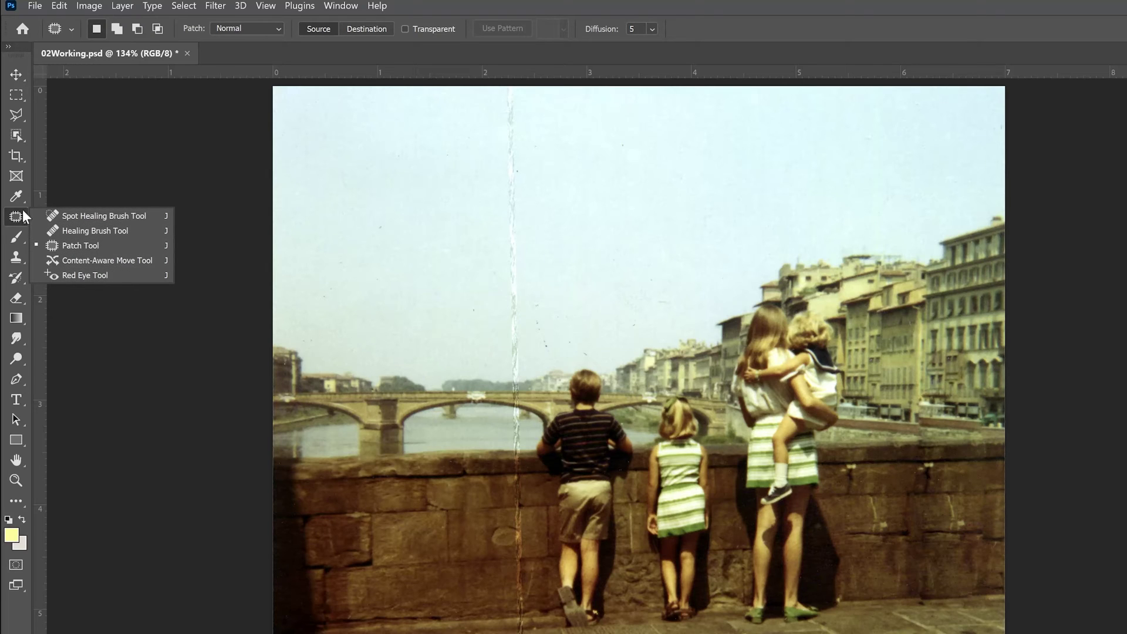
Switch to the Clone Stamp with a 60 px brush at 30% hardness
left_click(17, 259)
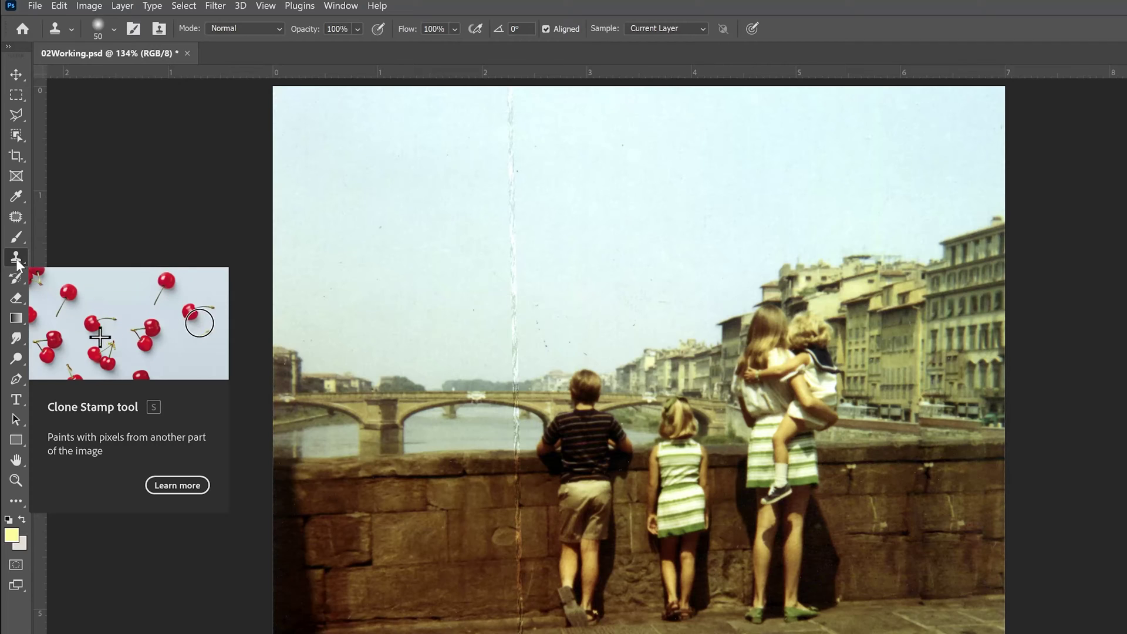
left_click(22, 220)
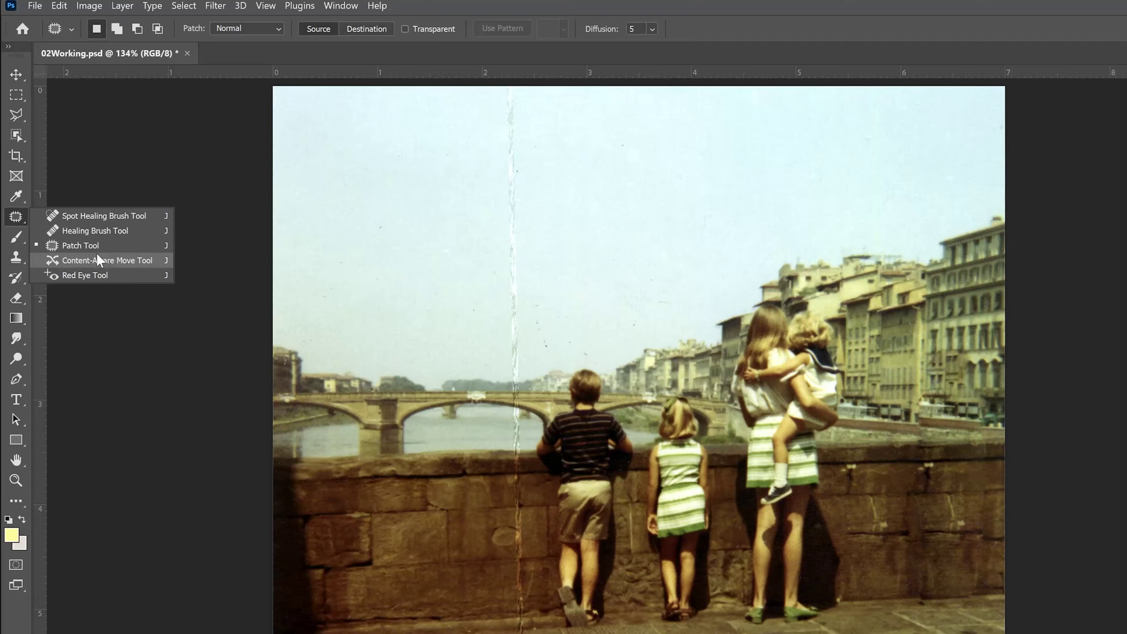
left_click(20, 255)
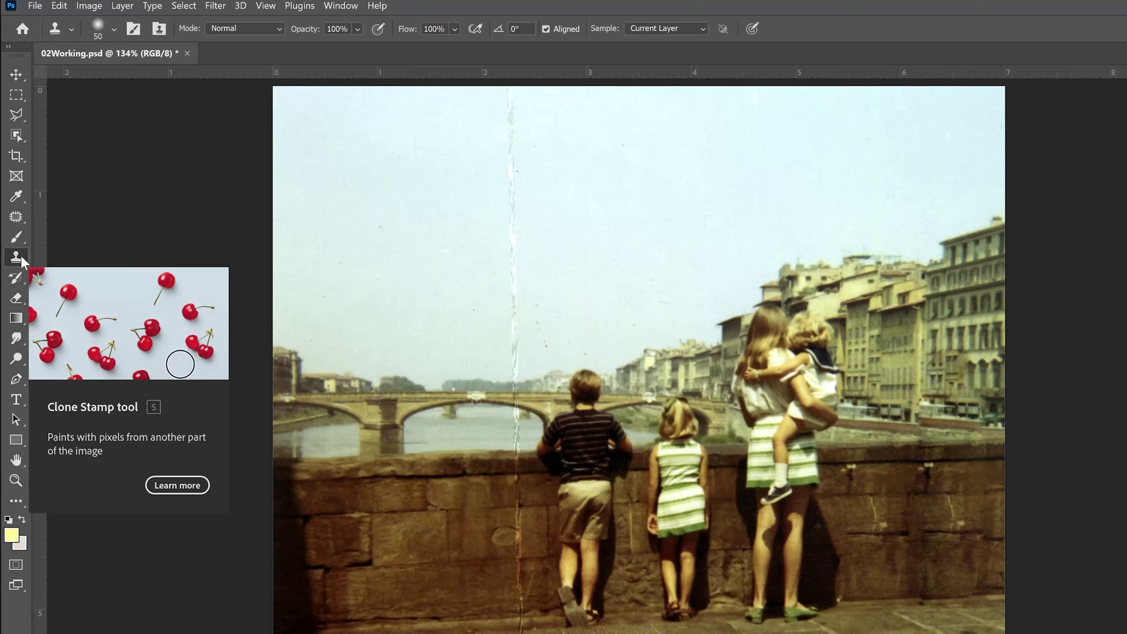
left_click(112, 29)
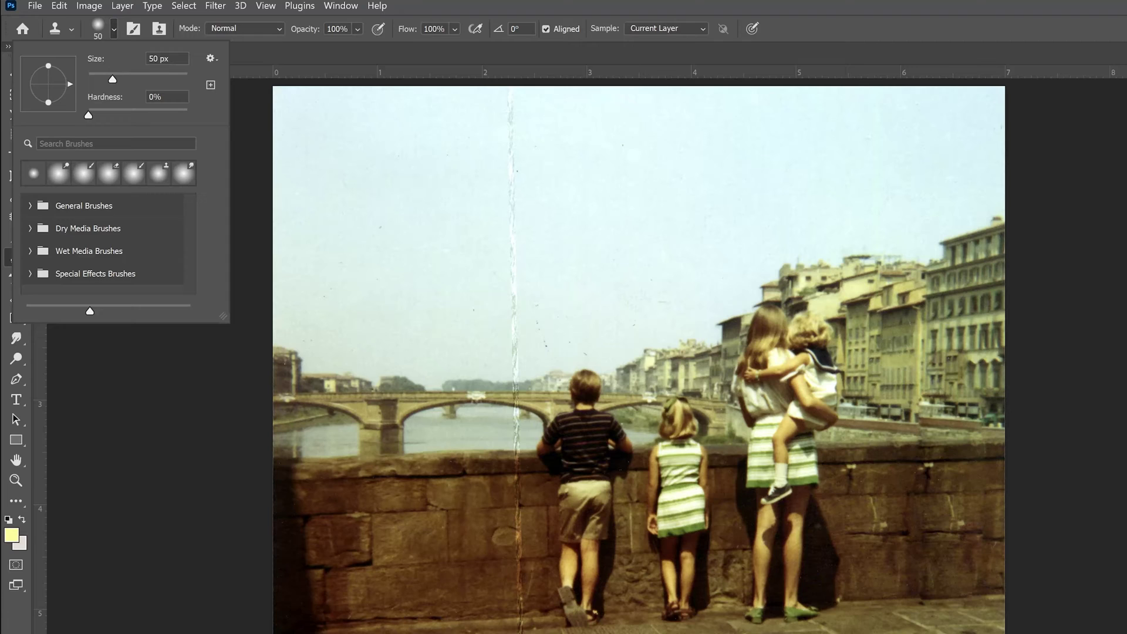
type("6")
left_click(148, 97)
type("3")
key("Return")
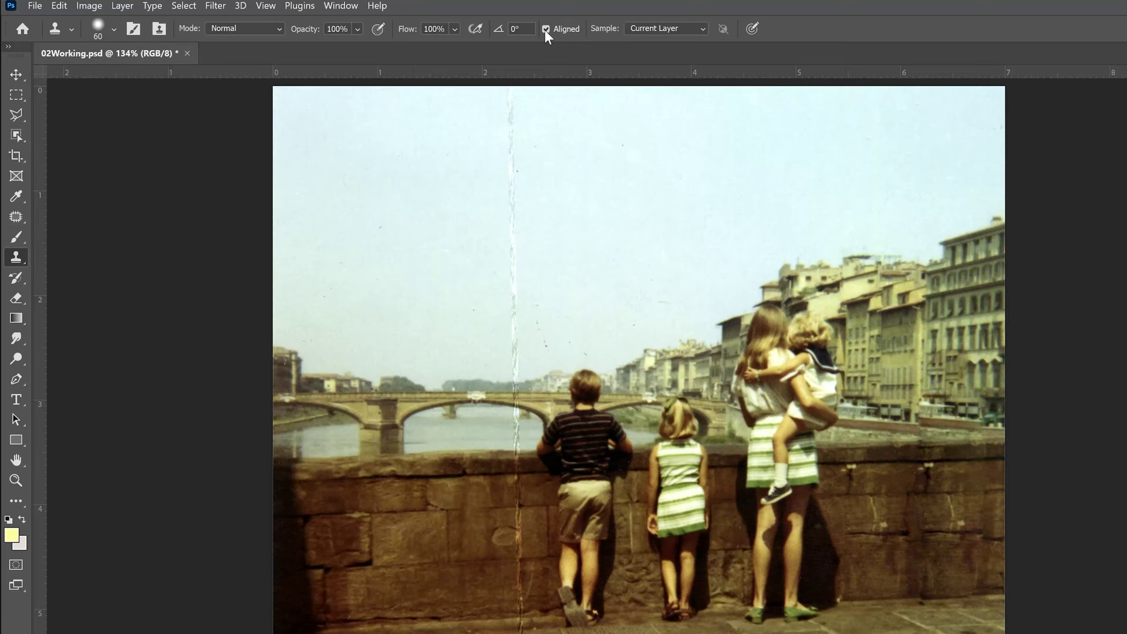
At 300% zoom, sample the wall and clone along its top, undoing poor strokes
key("ctrl+plus")
key("ctrl+plus")
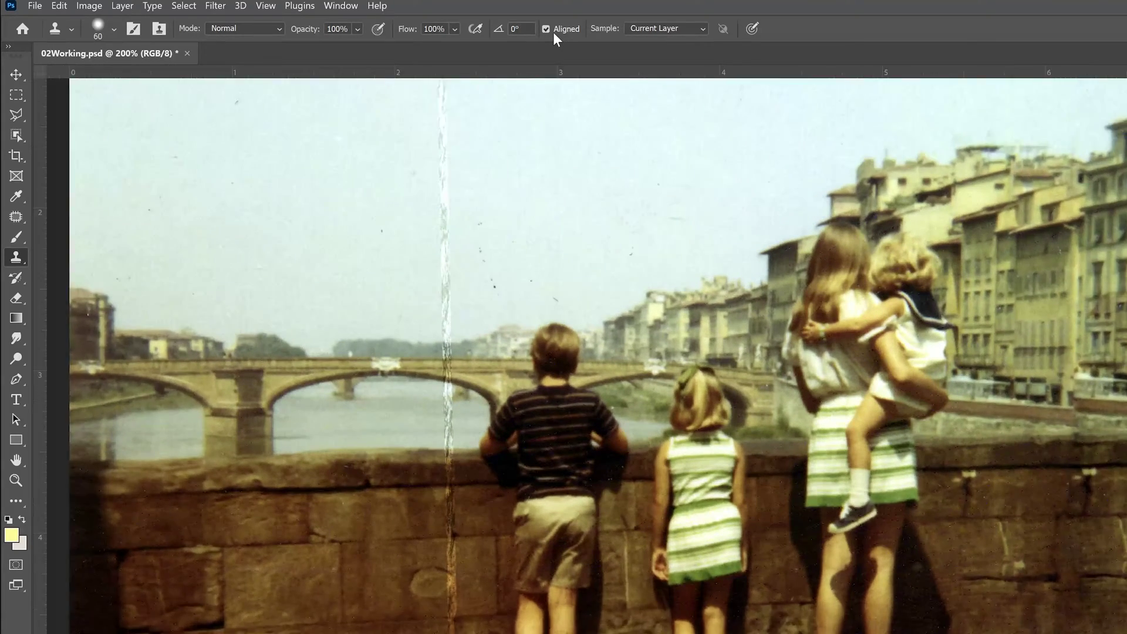
left_click_drag(908, 441, 424, 382)
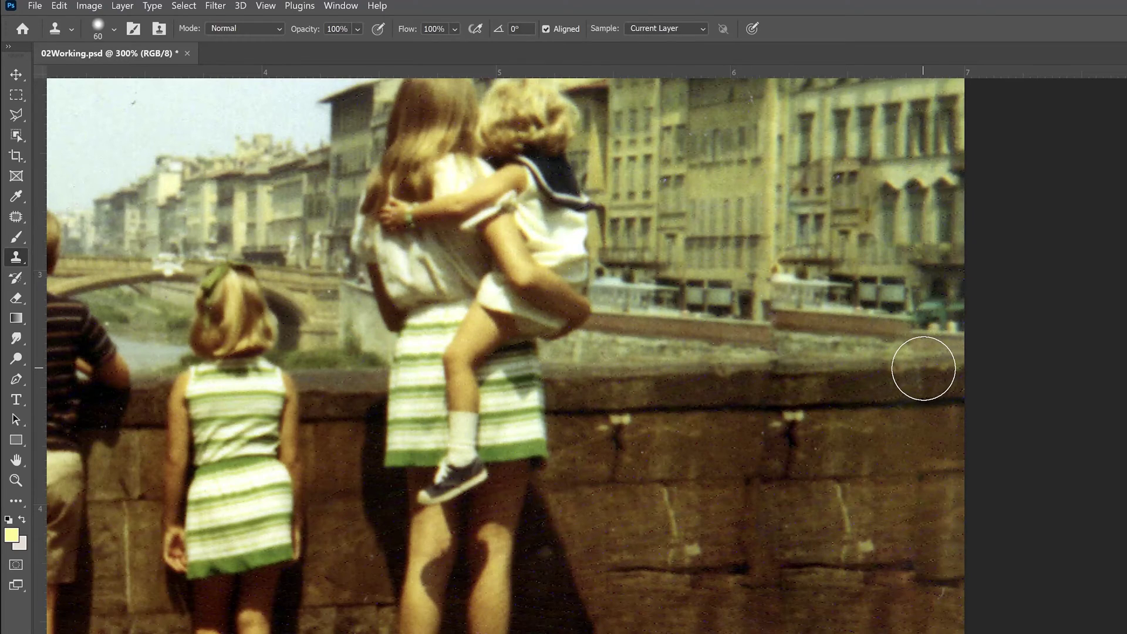
key("alt")
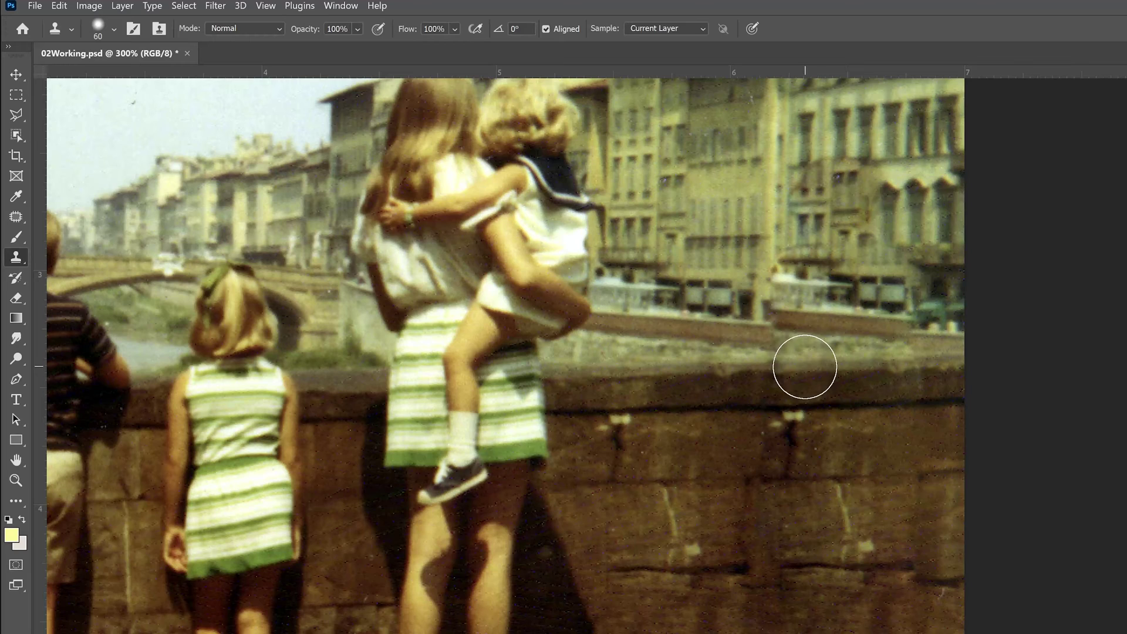
left_click(792, 367)
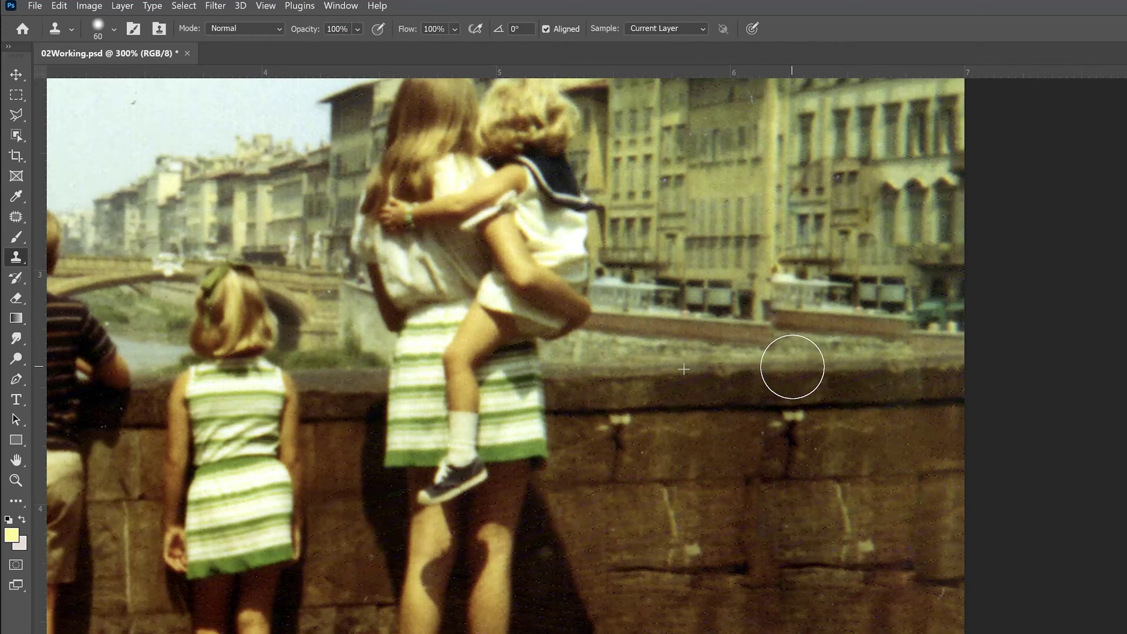
mouse_move(792, 367)
left_mouse_down()
mouse_move(896, 365)
mouse_move(793, 365)
mouse_move(769, 377)
left_mouse_up()
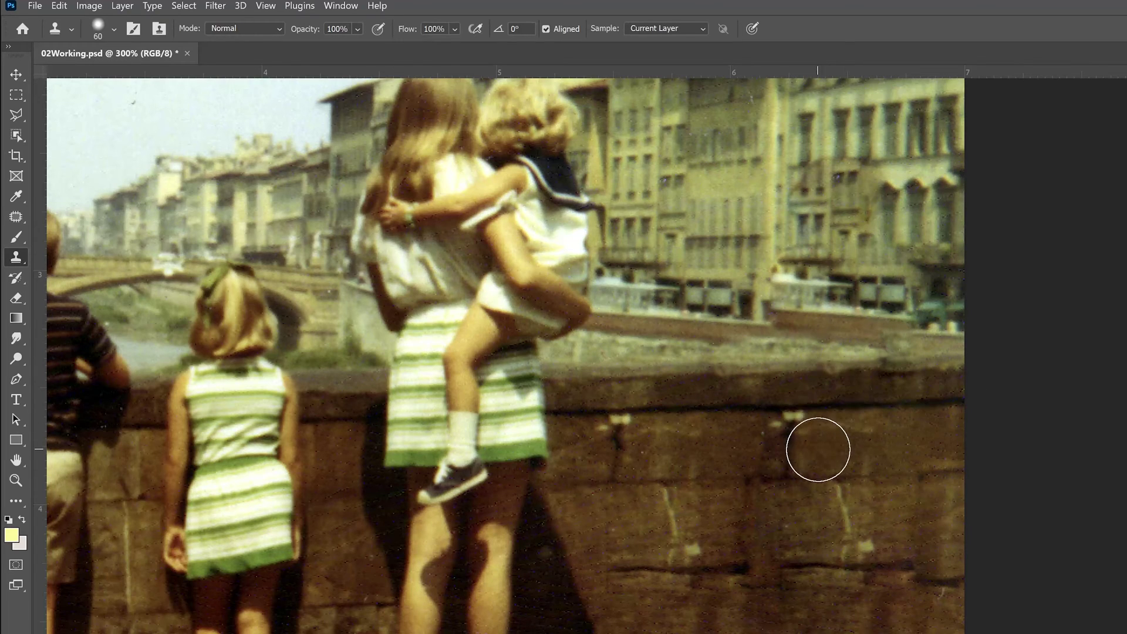
key("ctrl+z")
key("ctrl+z")
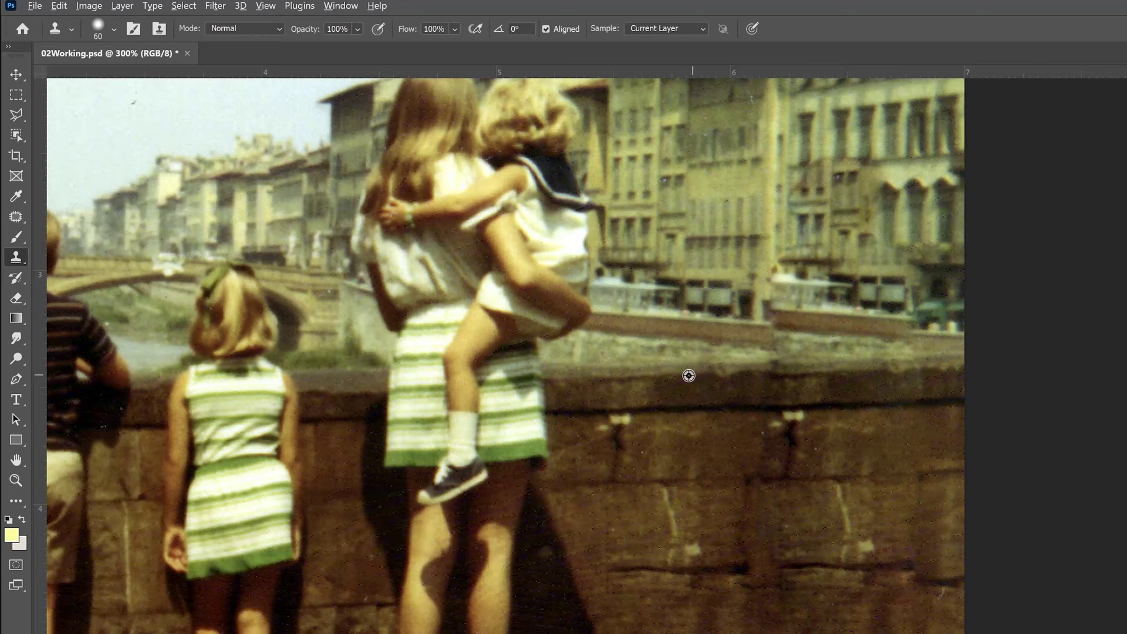
left_click(678, 374, "alt")
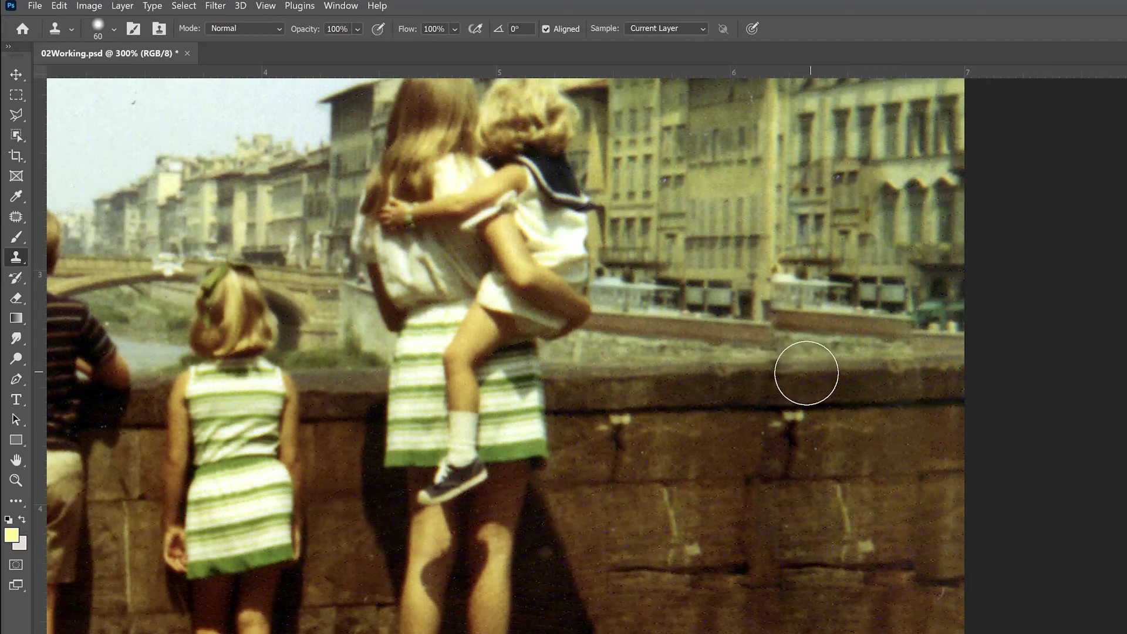
mouse_move(796, 357)
left_mouse_down()
mouse_move(870, 371)
mouse_move(806, 402)
mouse_move(863, 389)
mouse_move(904, 401)
mouse_move(892, 426)
mouse_move(850, 430)
mouse_move(855, 483)
mouse_move(885, 548)
mouse_move(909, 477)
mouse_move(909, 580)
mouse_move(924, 612)
mouse_move(911, 590)
mouse_move(838, 567)
mouse_move(803, 575)
mouse_move(780, 472)
left_mouse_up()
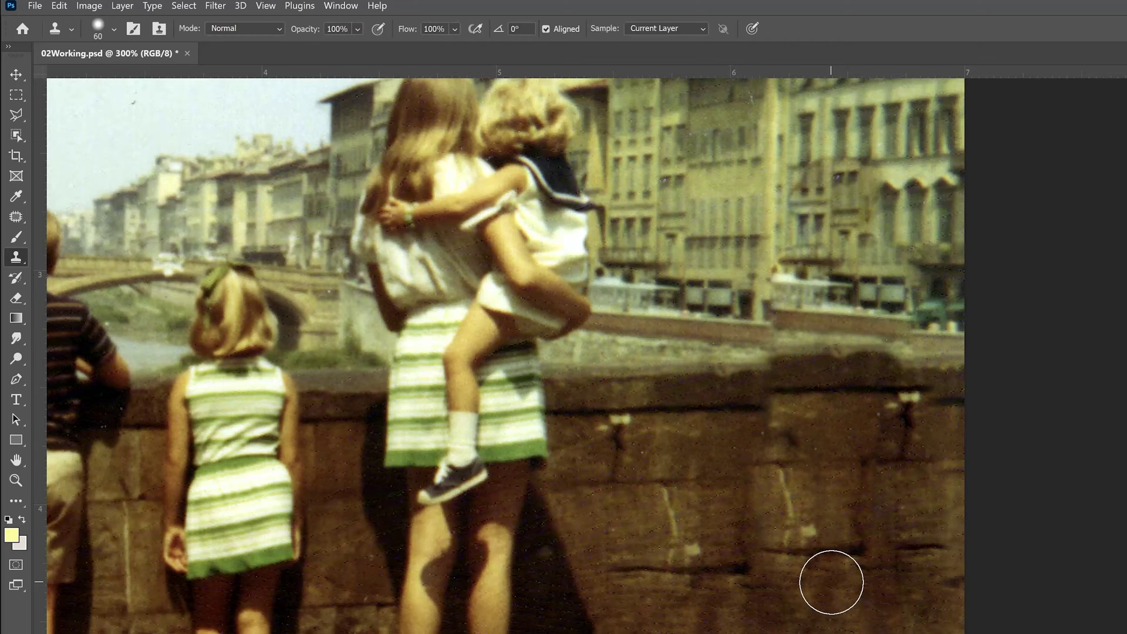
key("ctrl+z")
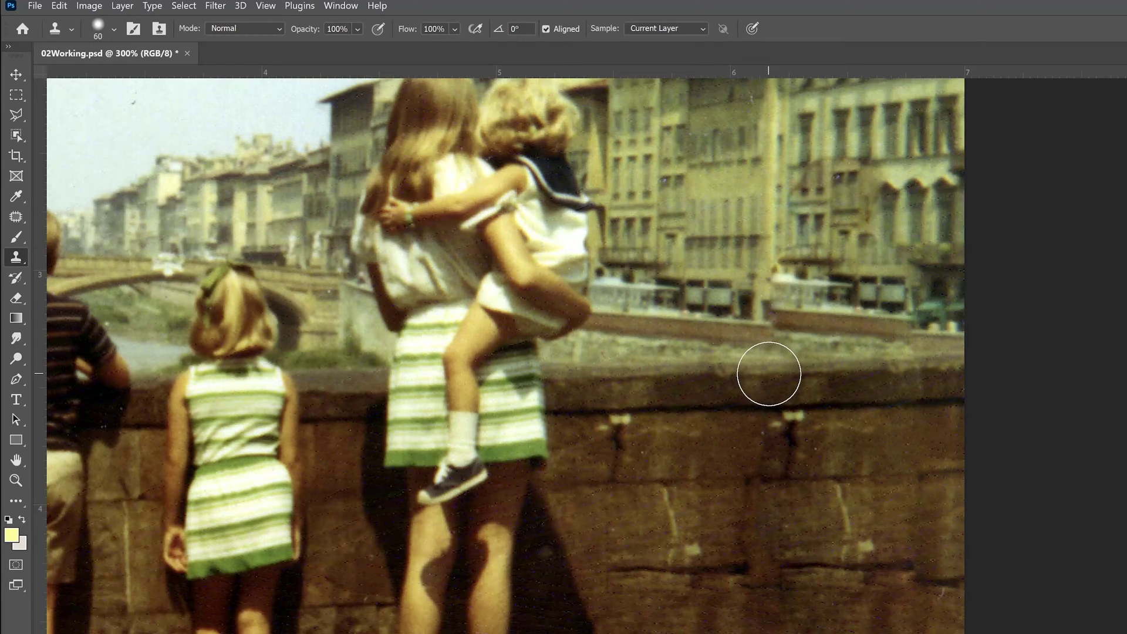
Repaint the wall top with cloned stone and cover the lower wall's dark spot
mouse_move(769, 373)
left_mouse_down()
mouse_move(918, 365)
mouse_move(763, 382)
left_mouse_up()
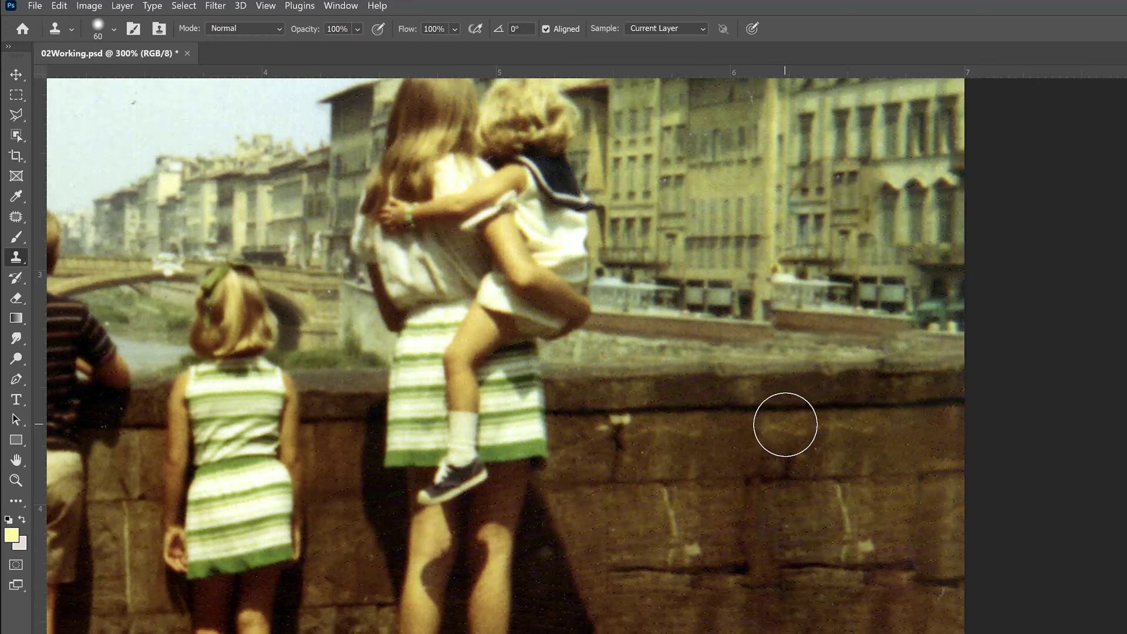
left_click(786, 424)
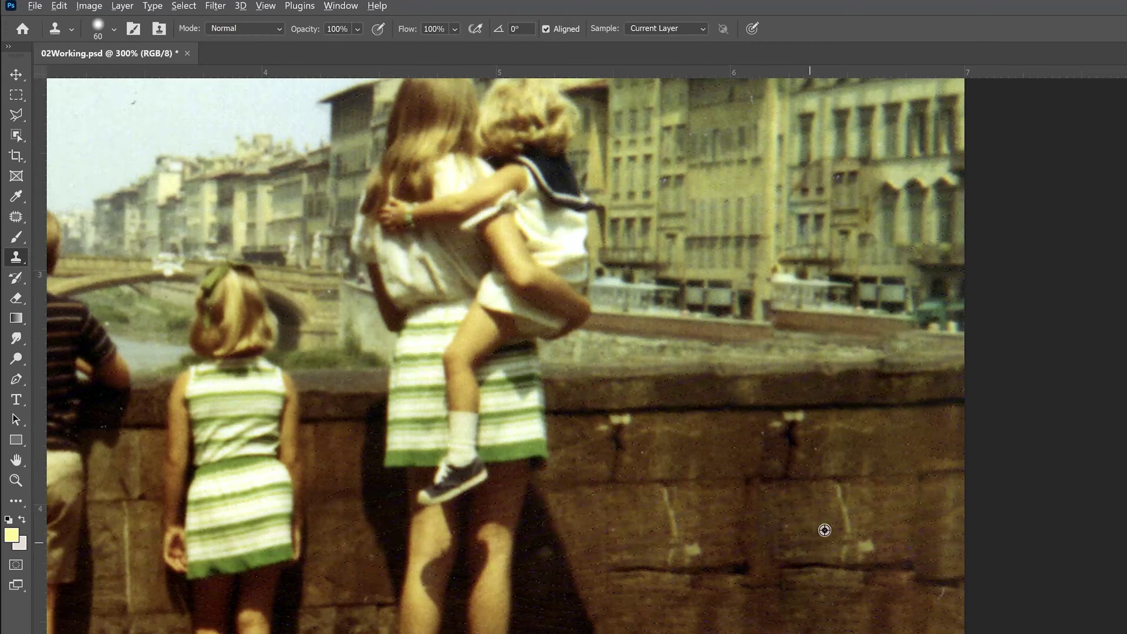
mouse_move(812, 519)
left_mouse_down()
mouse_move(760, 520)
mouse_move(772, 502)
mouse_move(763, 543)
mouse_move(797, 583)
mouse_move(822, 581)
left_mouse_up()
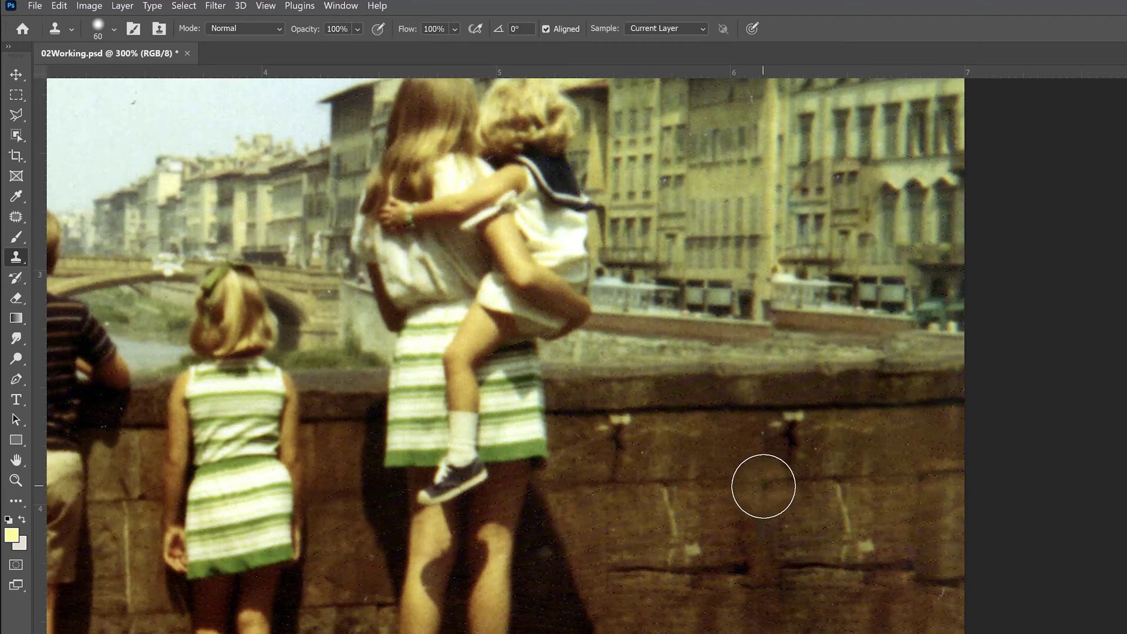
mouse_move(763, 486)
left_mouse_down()
mouse_move(762, 544)
mouse_move(783, 560)
left_mouse_up()
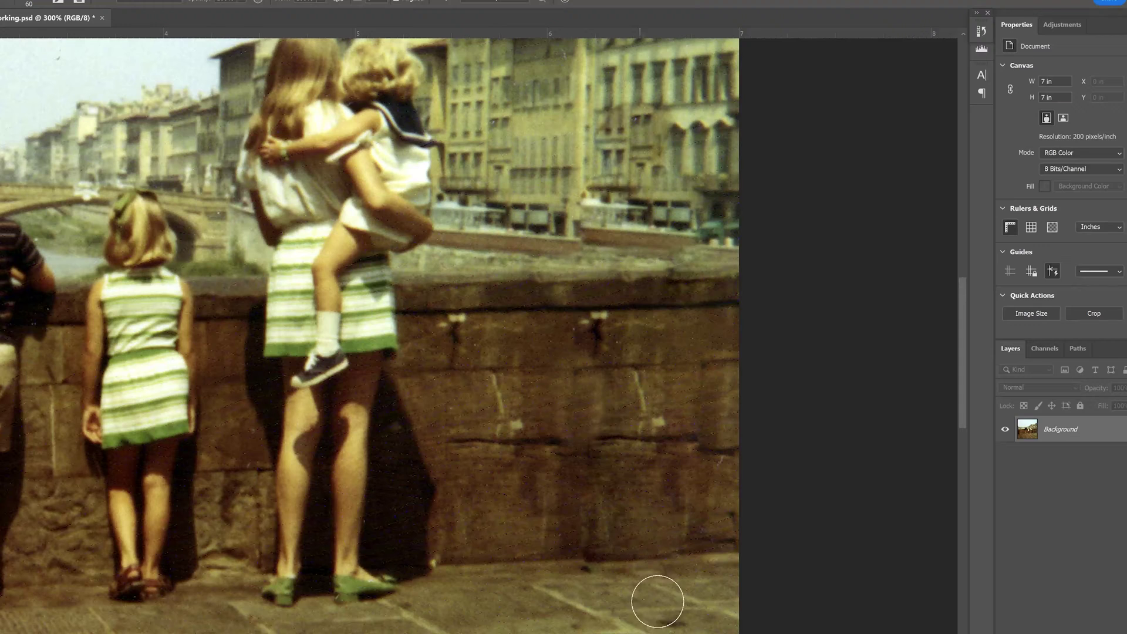
Sample clean wall and clone over the light streaks, undoing the poor stroke
left_click_drag(629, 587, 622, 535)
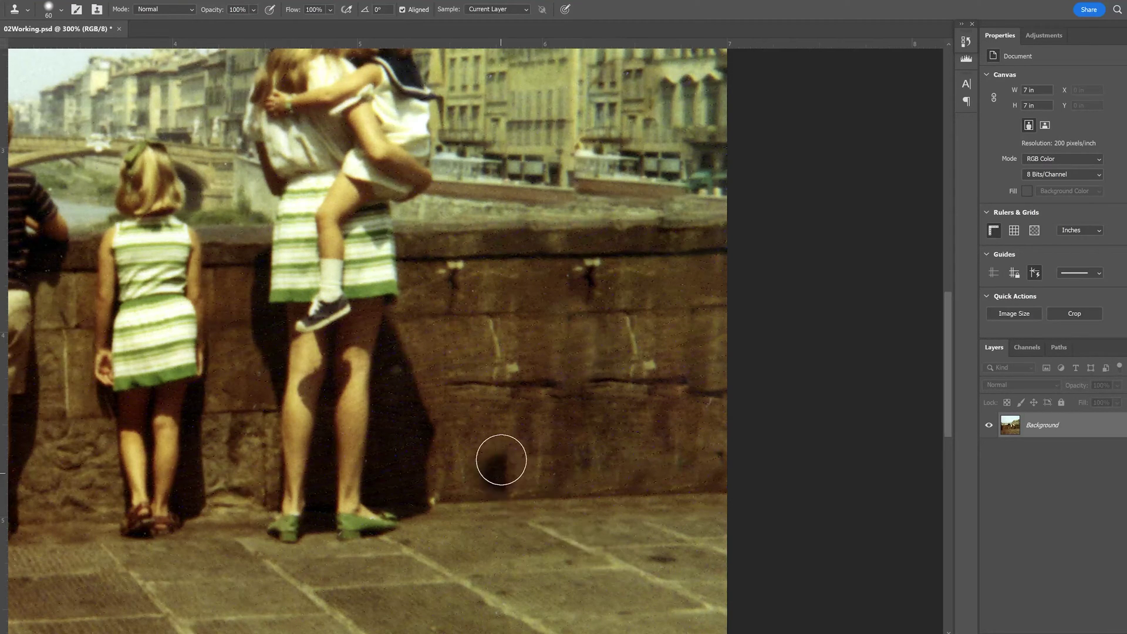
left_click(474, 383, "alt")
mouse_move(581, 372)
left_mouse_down()
mouse_move(688, 380)
mouse_move(551, 385)
mouse_move(560, 363)
mouse_move(584, 432)
mouse_move(580, 343)
mouse_move(629, 453)
left_mouse_up()
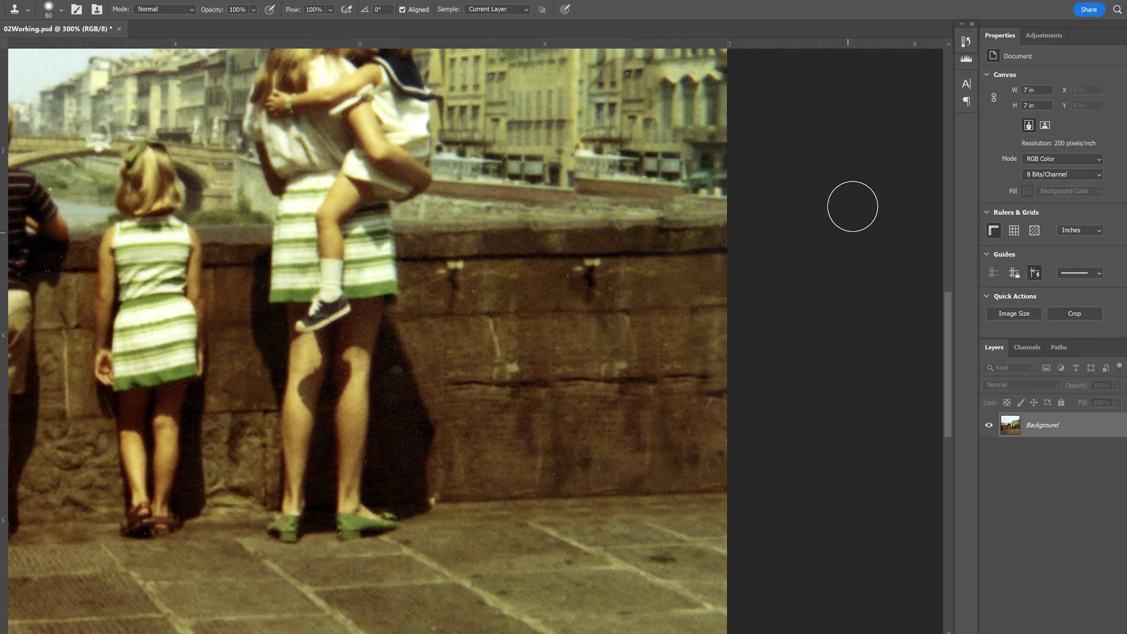
key("ctrl+z")
key("ctrl+z")
key("ctrl+z")
key("ctrl+z")
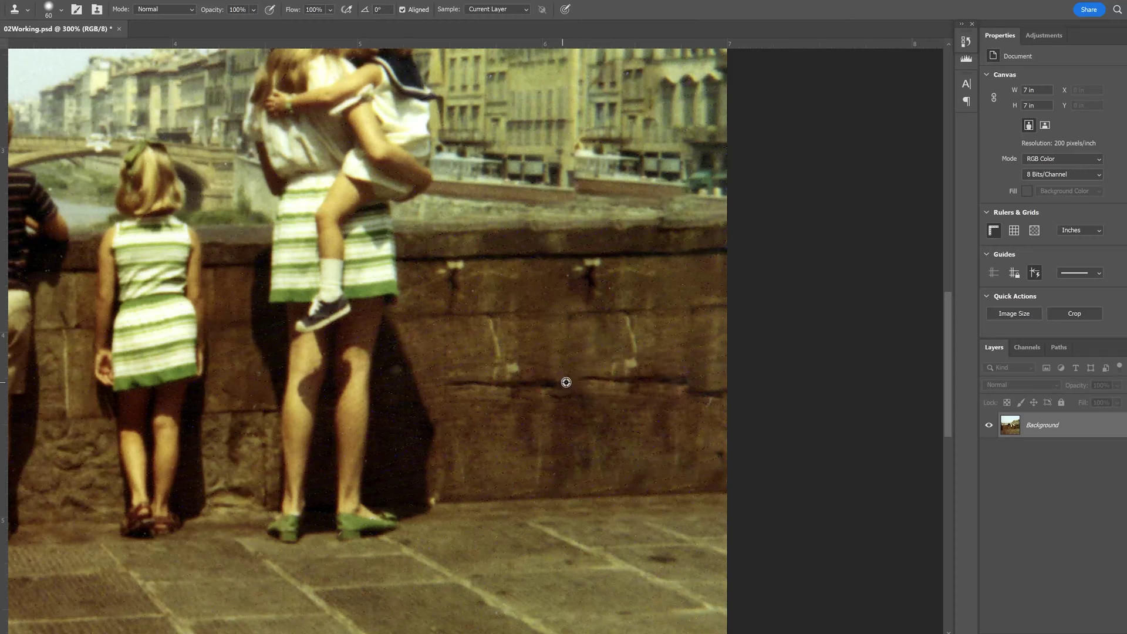
Resample stone beside the crack and stamp cloned texture over its marks
left_click(566, 382, "alt")
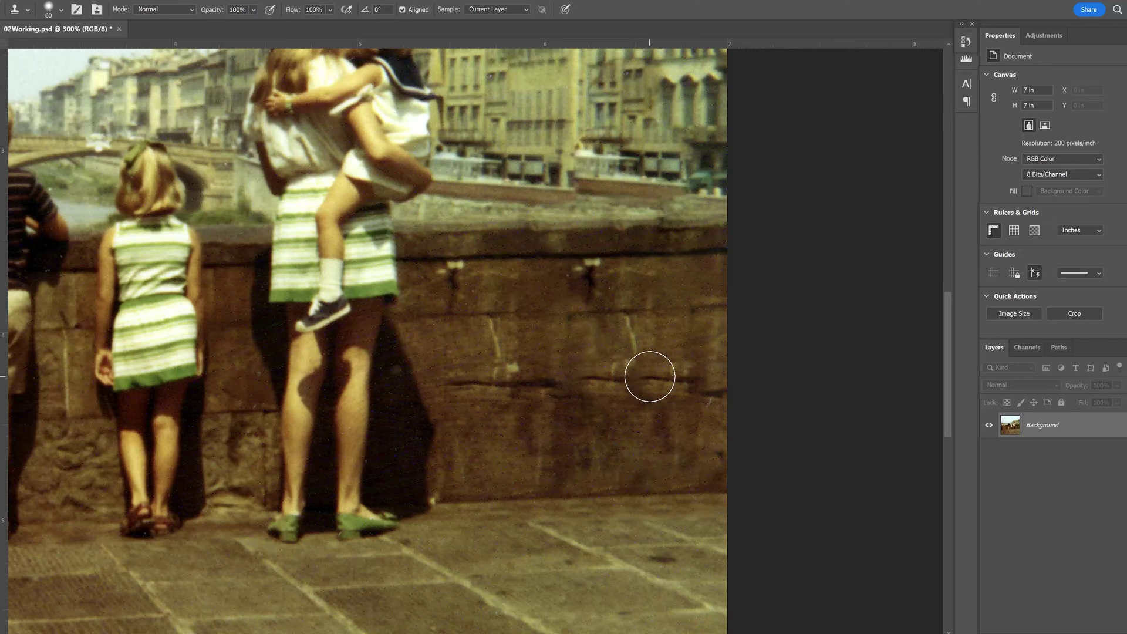
left_click(650, 377)
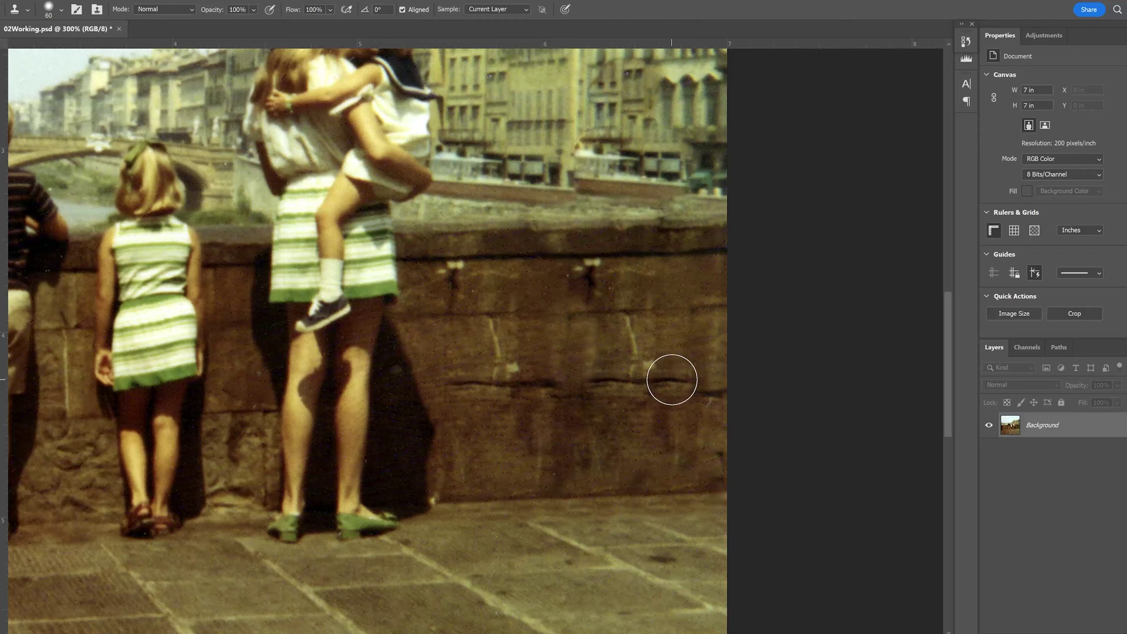
left_click(659, 378)
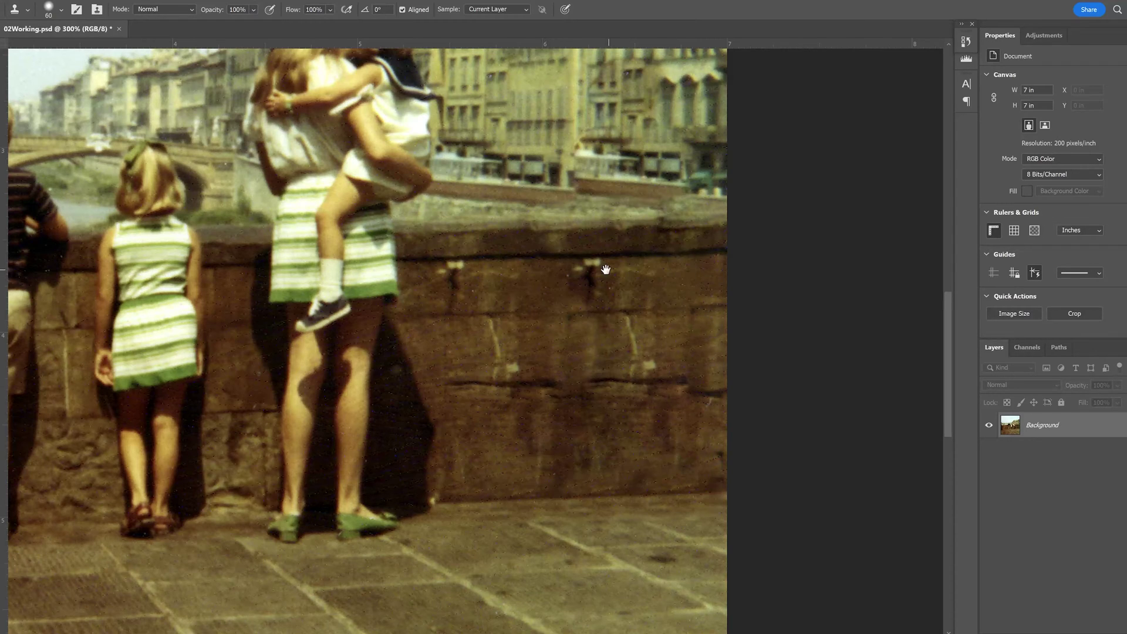
Pan the view to another part of the bridge wall
left_click_drag(605, 270, 585, 389)
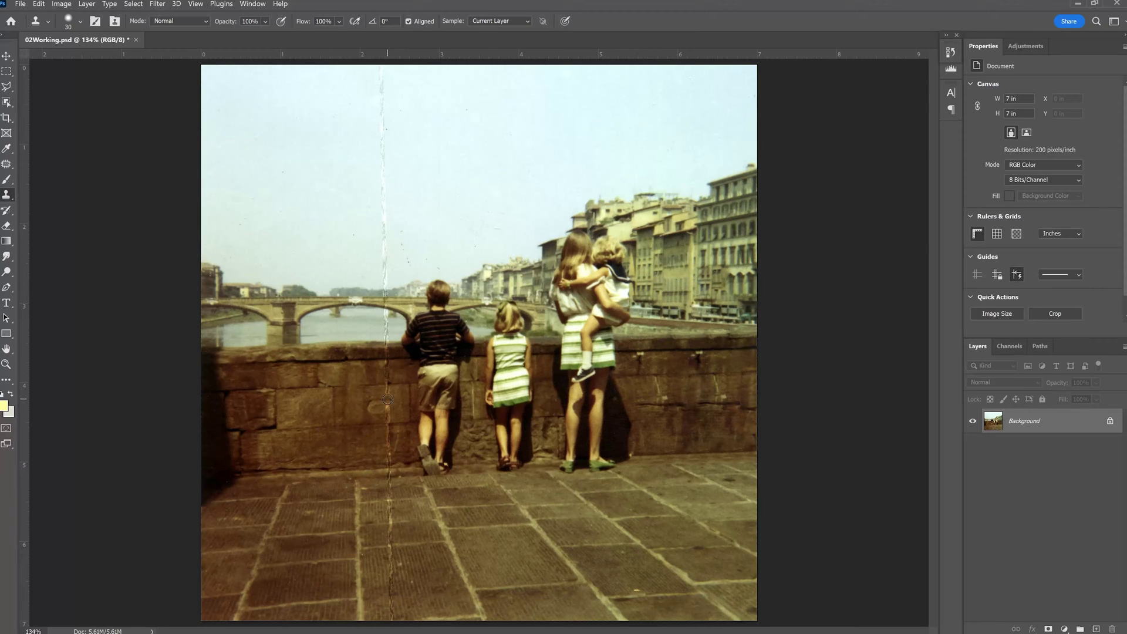
key("ctrl+minus")
key("ctrl+plus")
key("ctrl+plus")
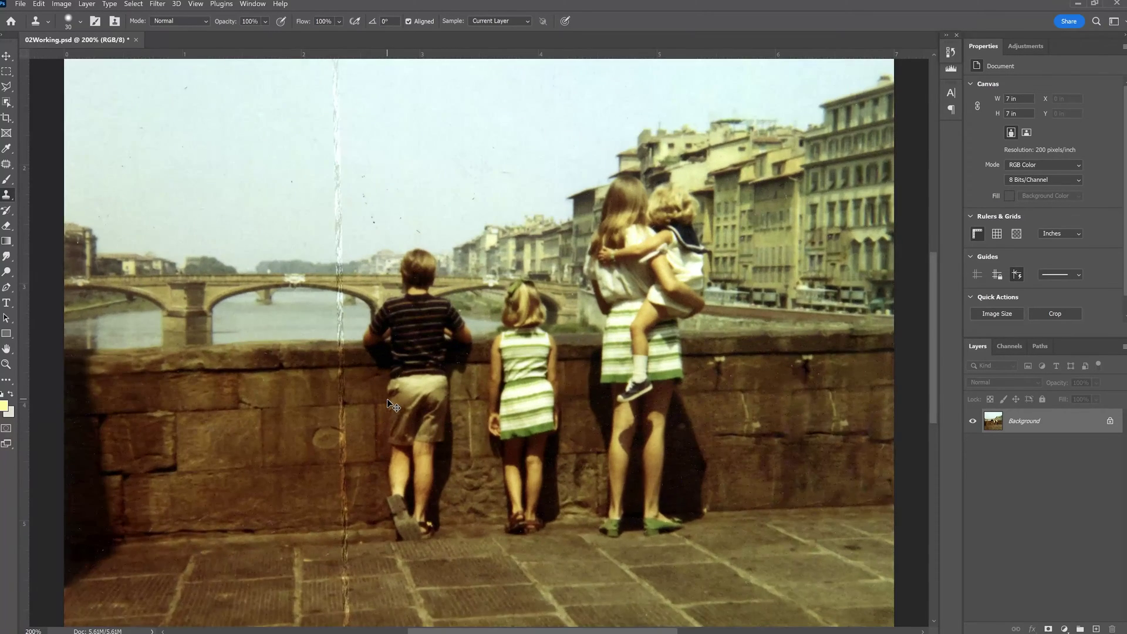
key("ctrl+minus")
key("ctrl+minus")
key("ctrl+plus")
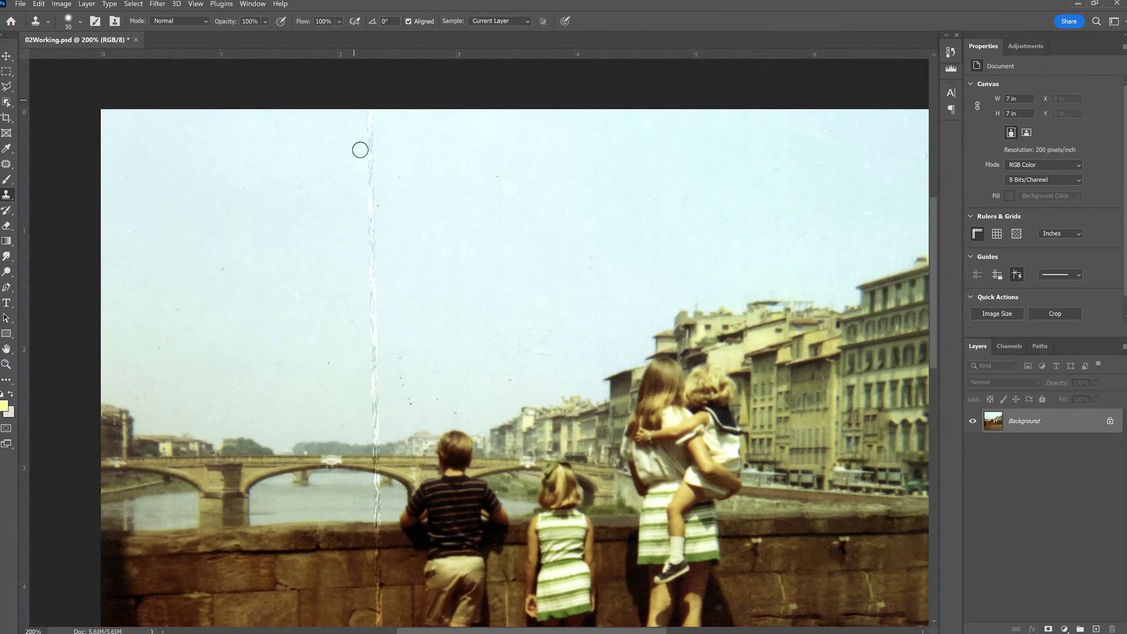
left_click_drag(425, 520, 413, 287)
scroll(414, 247, "down", 2)
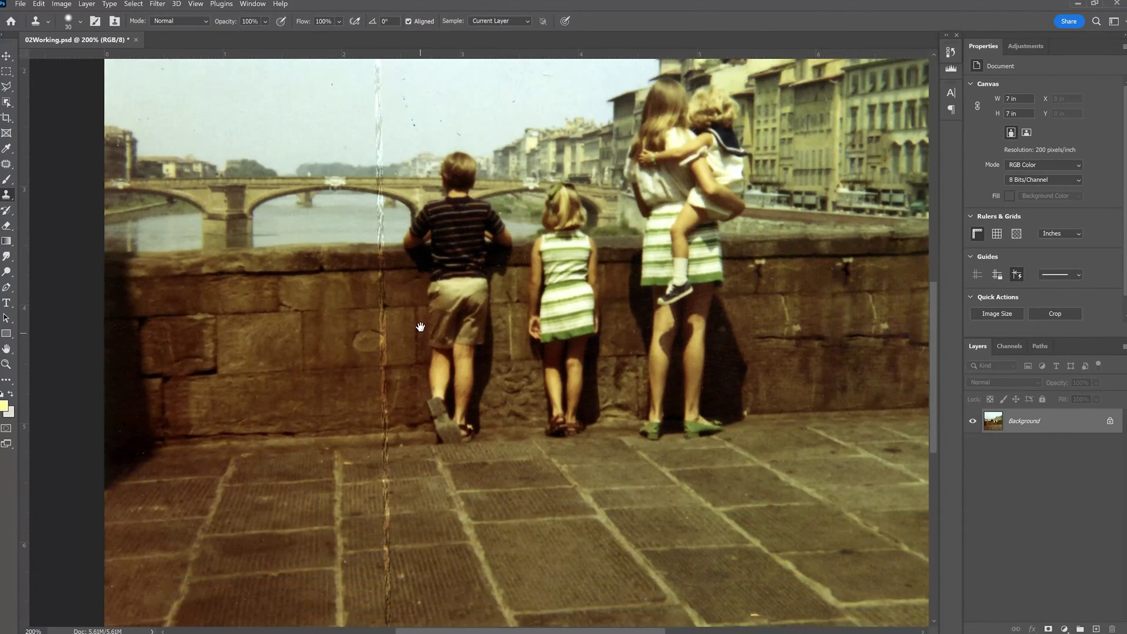
scroll(444, 491, "down", 4)
left_click_drag(445, 354, 459, 583)
left_click_drag(466, 129, 456, 339)
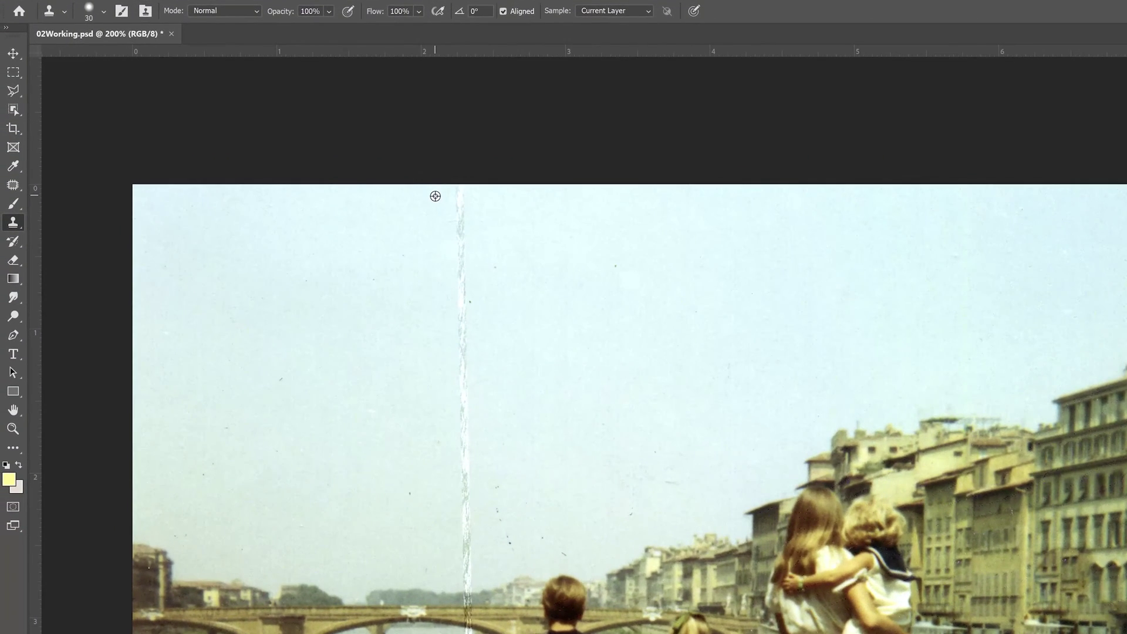
Clone the white crease out of the sky using clean sky beside it as the source
left_click(435, 196, "alt")
left_click(460, 198)
mouse_move(460, 198)
left_mouse_down()
mouse_move(459, 424)
mouse_move(463, 271)
left_mouse_up()
key("ctrl+z")
left_click(434, 192, "alt")
left_click(466, 576, "shift")
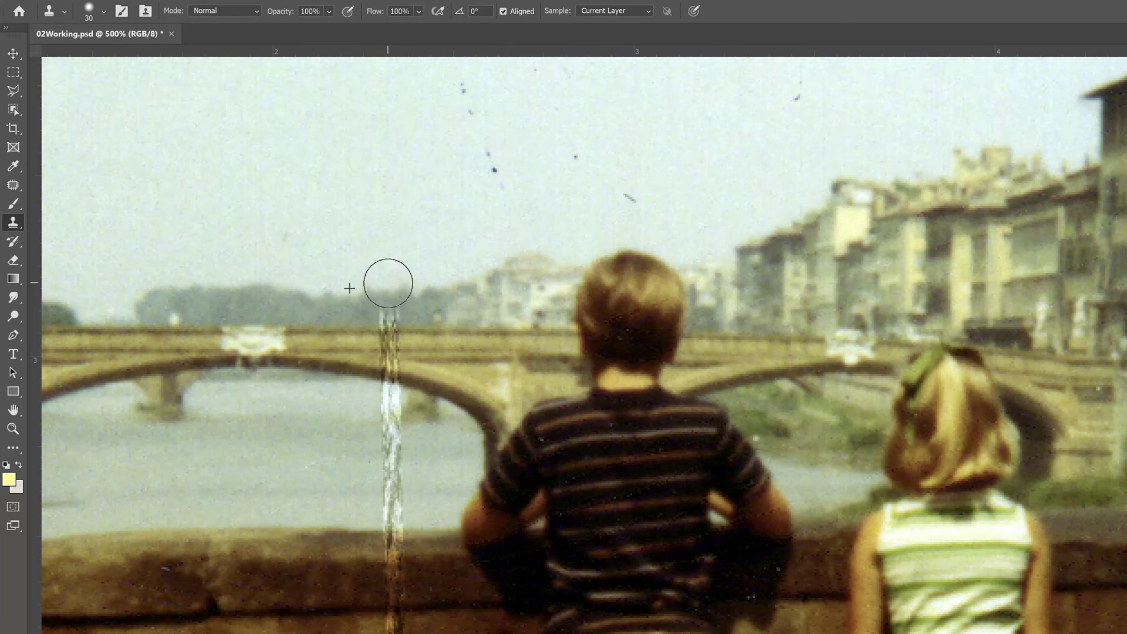
Clone the crease off the bridge arch, resampling clean arch after undoing a stroke
left_click(341, 327, "alt")
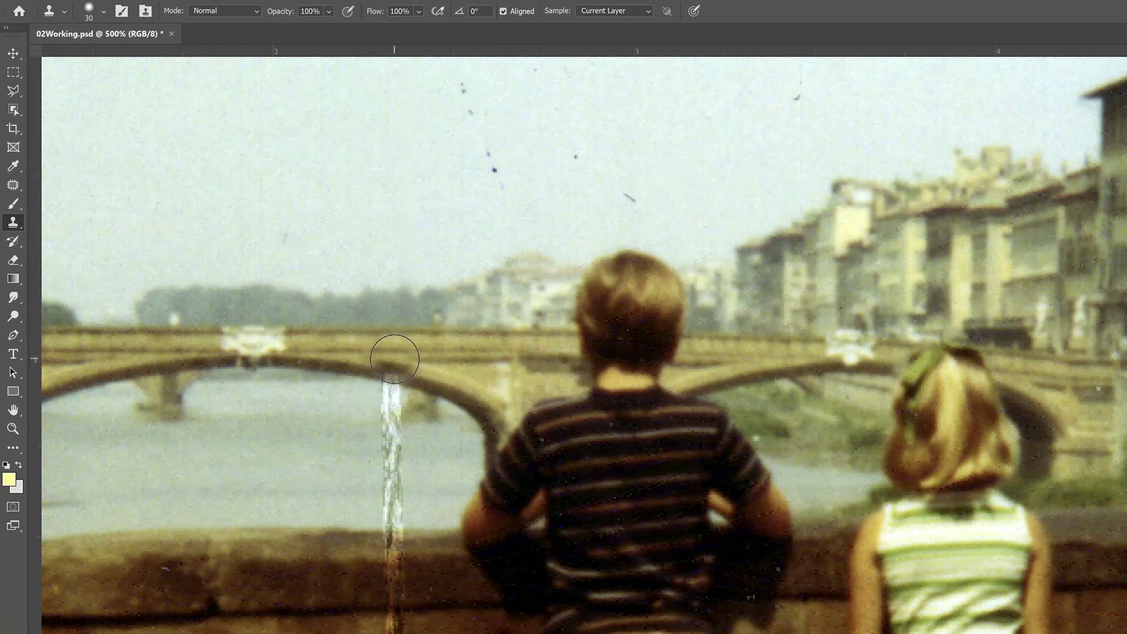
key("ctrl+z")
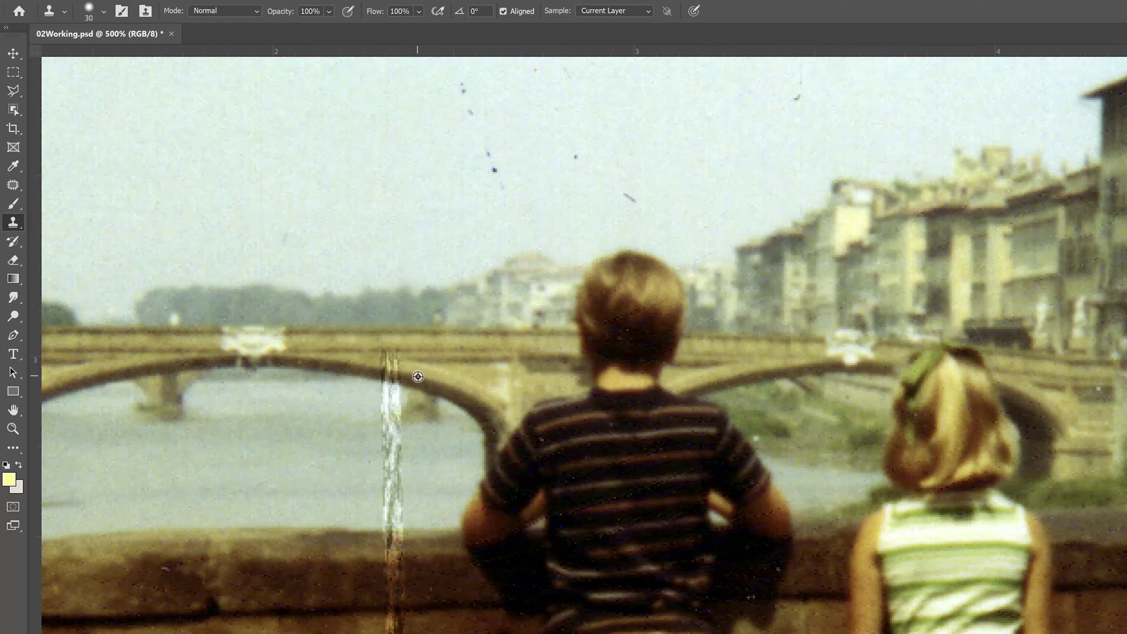
left_click(418, 377, "alt")
left_click(387, 367)
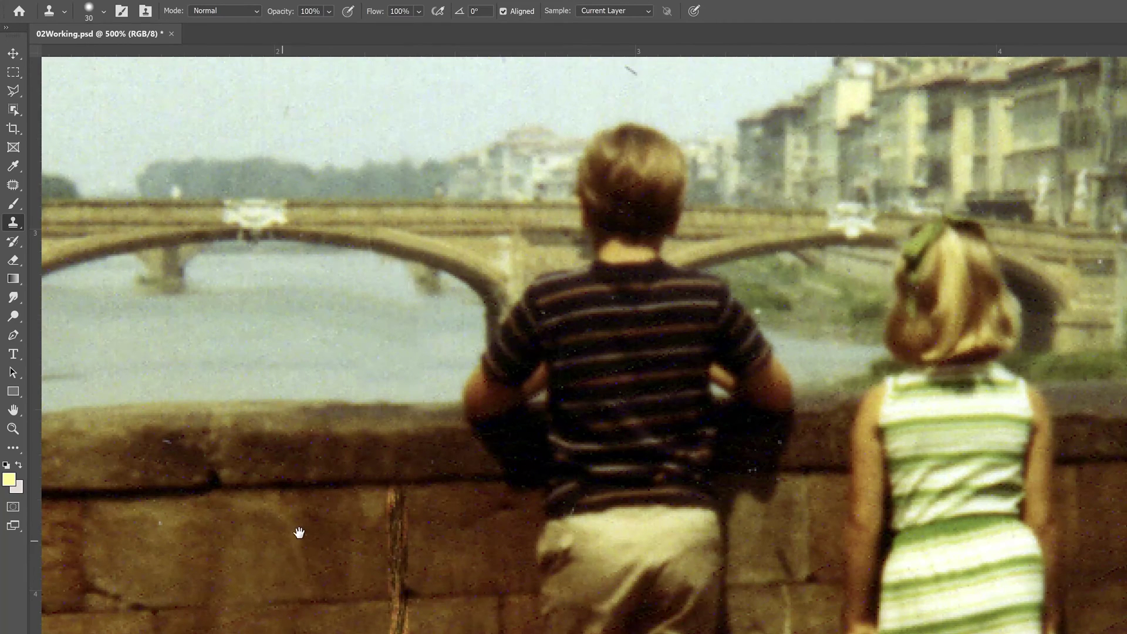
Clone the crease off the upper wall stones and cover the light patch on the wall
left_click_drag(299, 532, 384, 496)
left_click(170, 483, "alt")
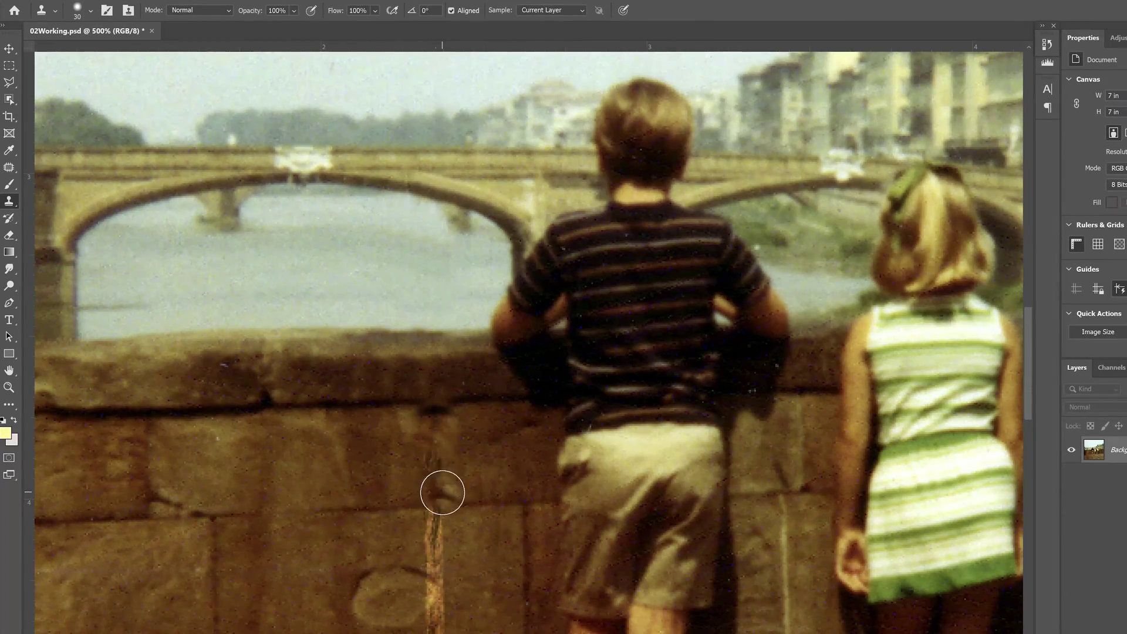
left_click(151, 455, "alt")
left_click_drag(427, 442, 425, 498)
scroll(375, 559, "down", 2)
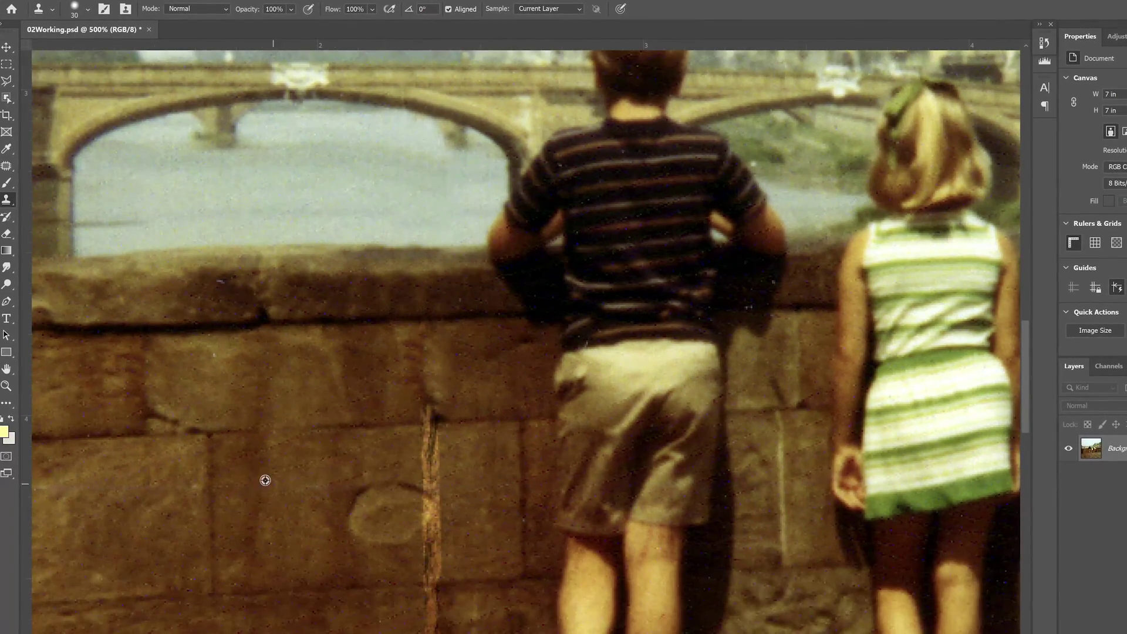
left_click(375, 464, "alt")
left_click_drag(428, 434, 428, 455)
left_click(483, 485, "alt")
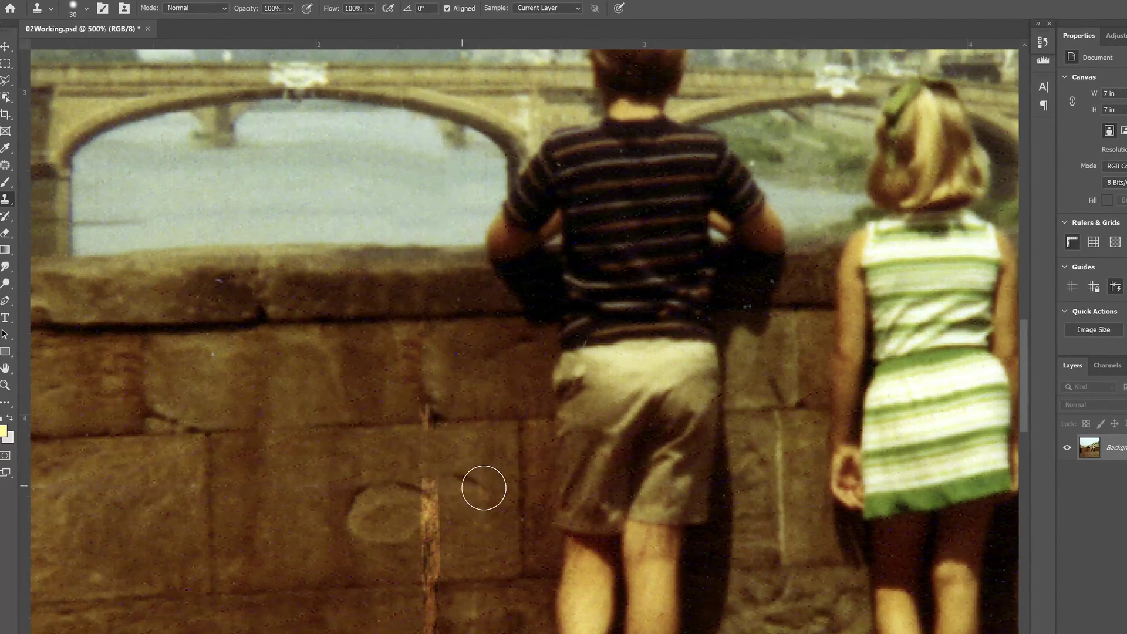
mouse_move(452, 494)
left_mouse_down()
mouse_move(428, 499)
mouse_move(421, 517)
mouse_move(390, 519)
mouse_move(435, 568)
left_mouse_up()
left_click(323, 504, "alt")
Clone the remaining crease out of the lower wall and down through the paving
left_click(446, 585, "alt")
left_click(432, 581)
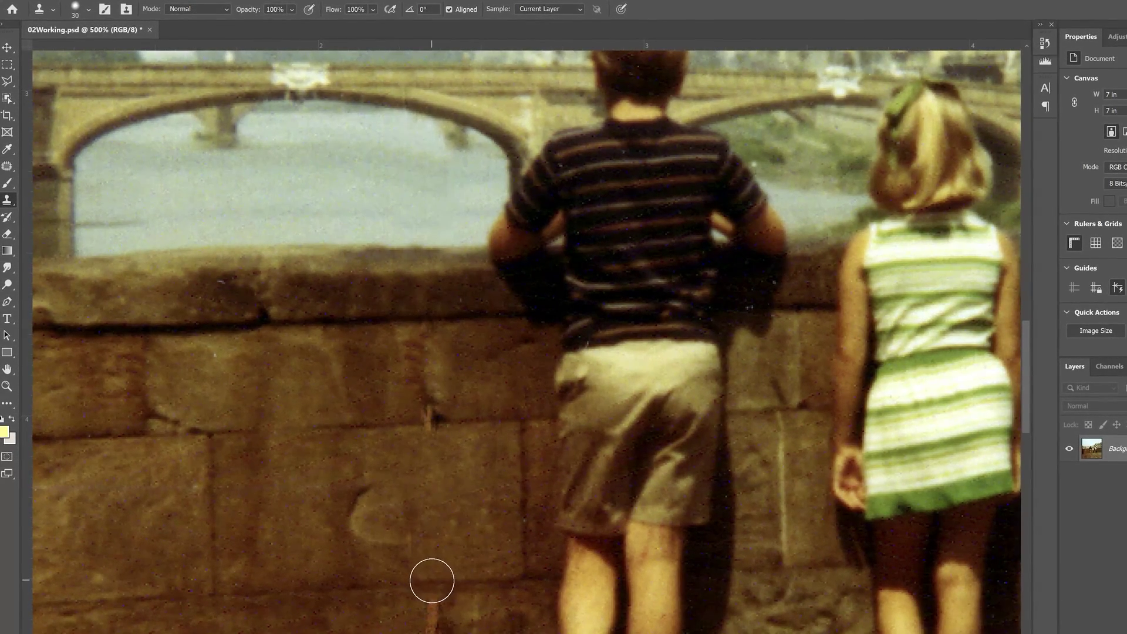
scroll(419, 432, "down", 3)
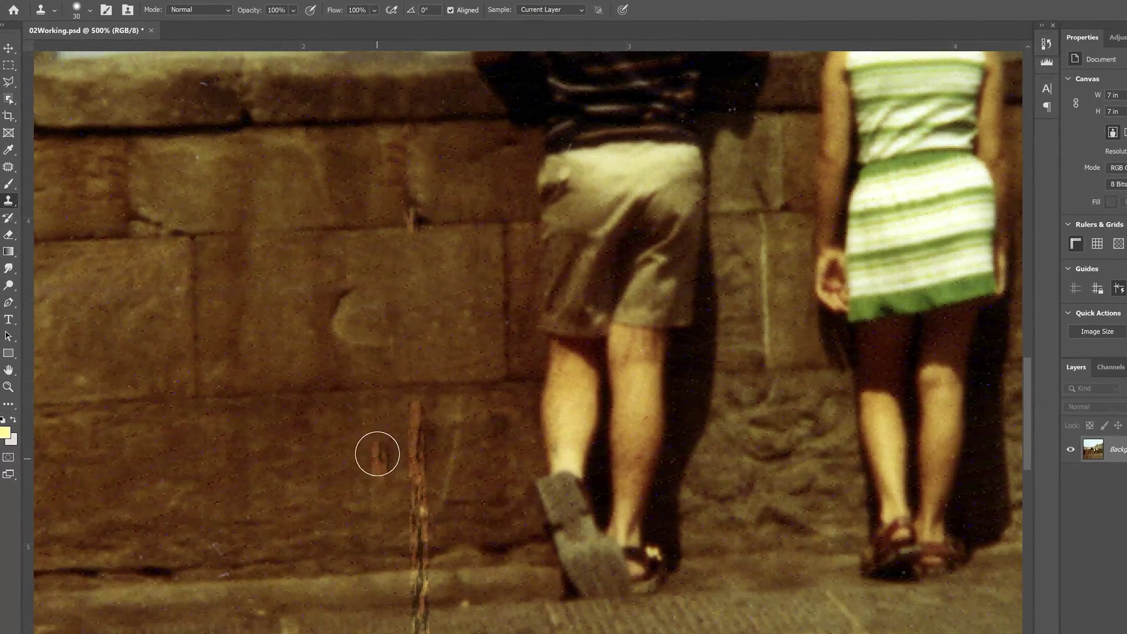
left_click(456, 411, "alt")
left_click_drag(416, 405, 424, 608)
scroll(417, 395, "down", 4)
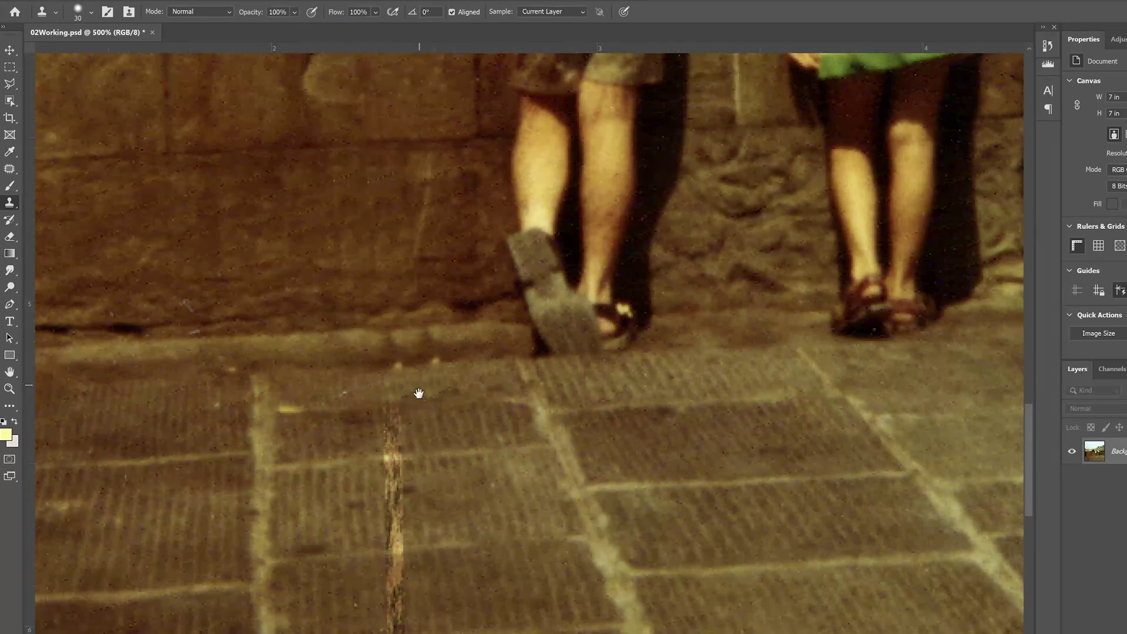
mouse_move(418, 395)
left_mouse_down()
mouse_move(396, 450)
mouse_move(405, 616)
left_mouse_up()
left_click_drag(405, 616, 377, 405)
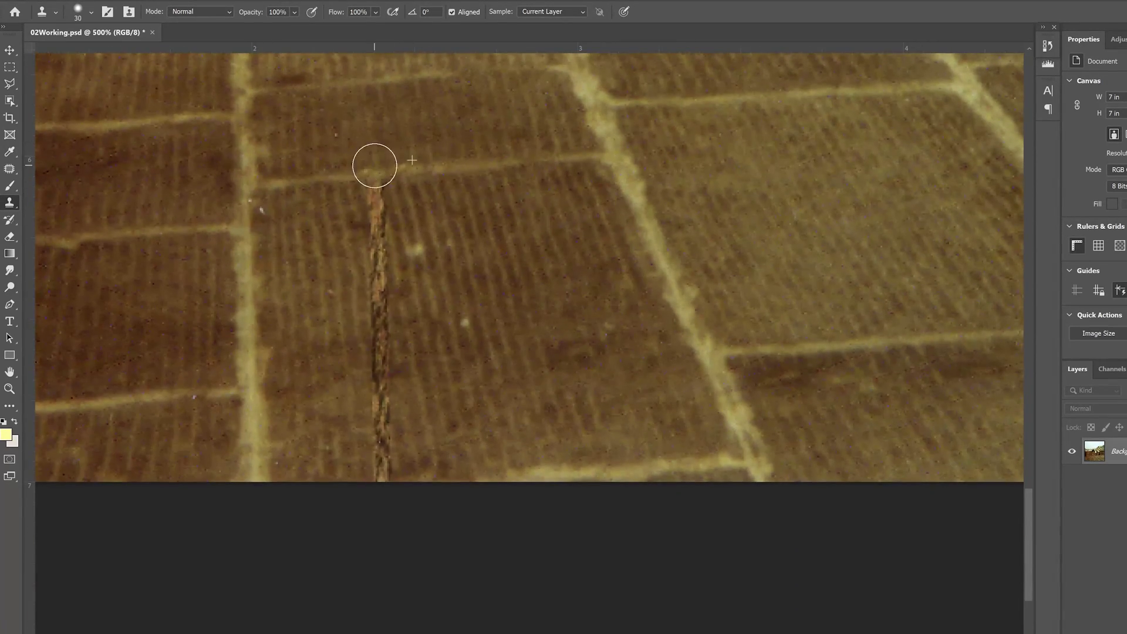
left_click_drag(373, 166, 380, 468)
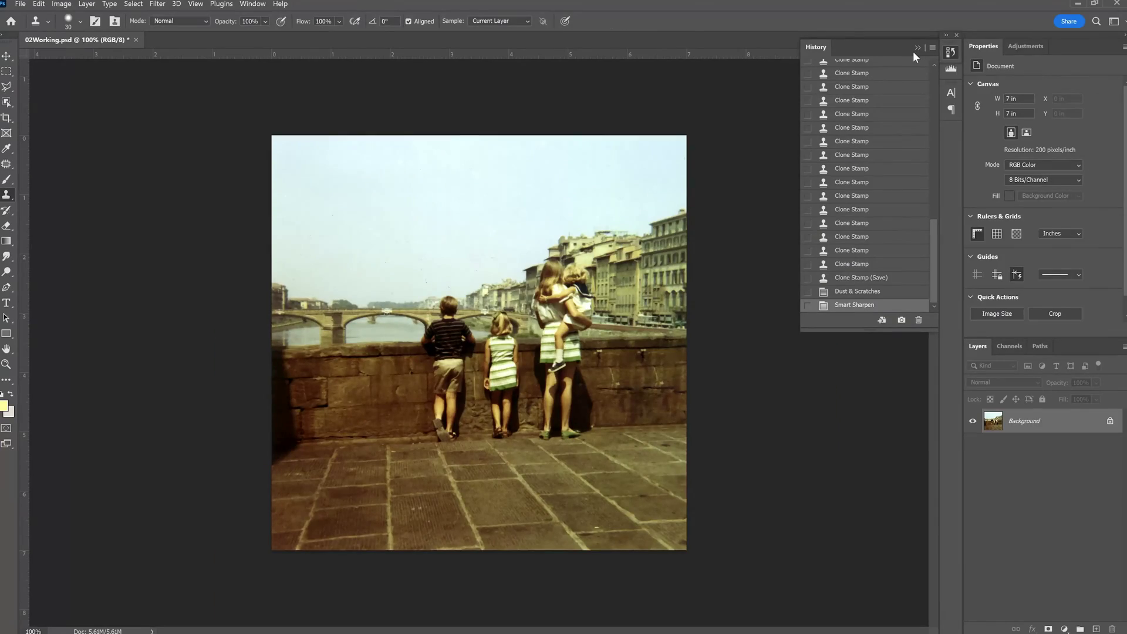